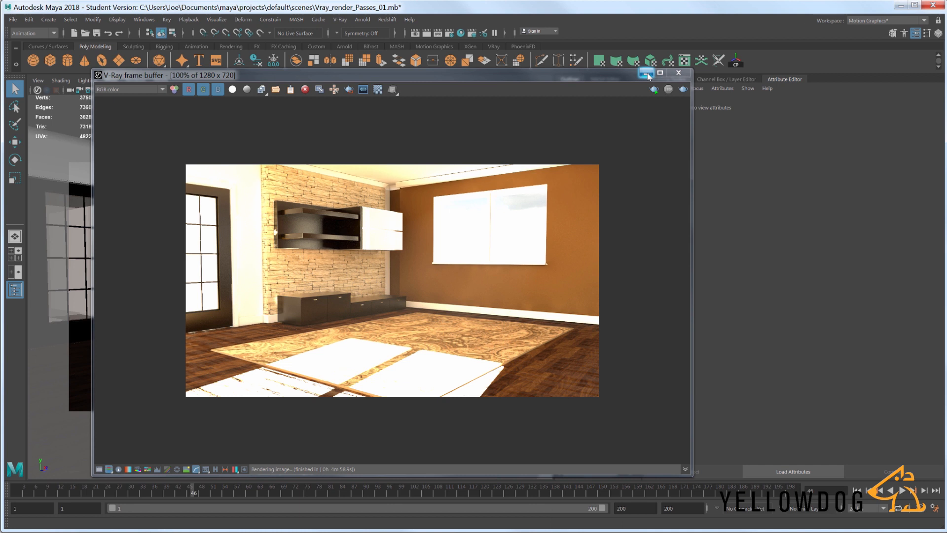
# - Minimize the V-Ray frame buffer and set the render settings' color mapping type to Linear multiply
pyautogui.click(646, 73)
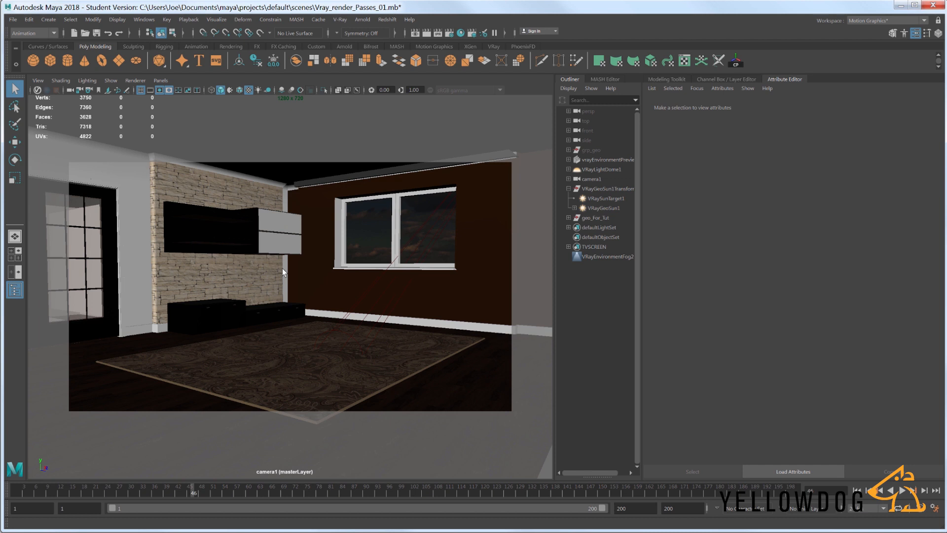
pyautogui.click(449, 34)
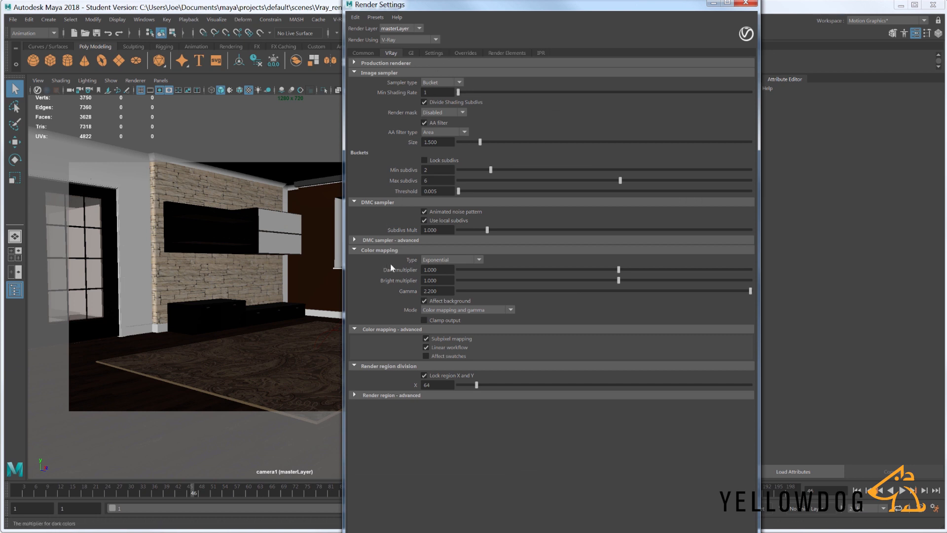
pyautogui.click(451, 259)
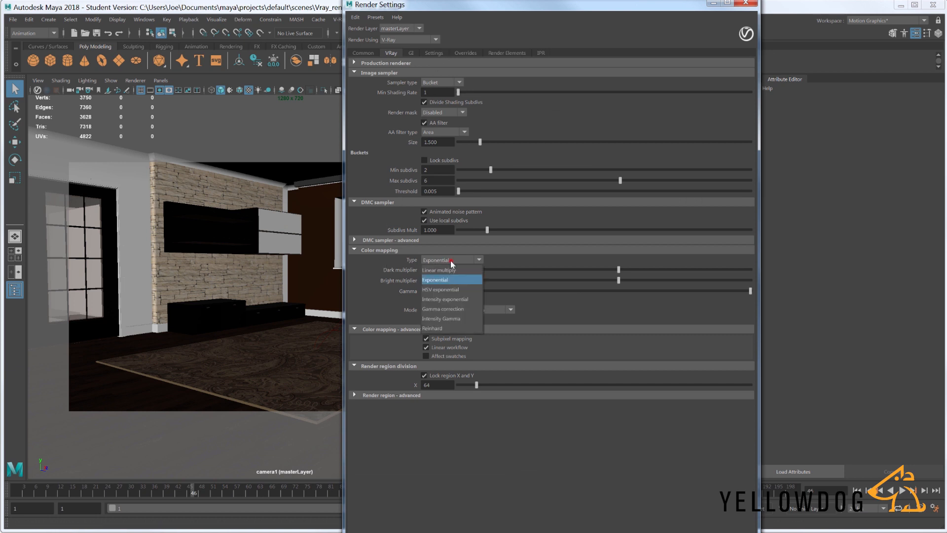
pyautogui.click(450, 271)
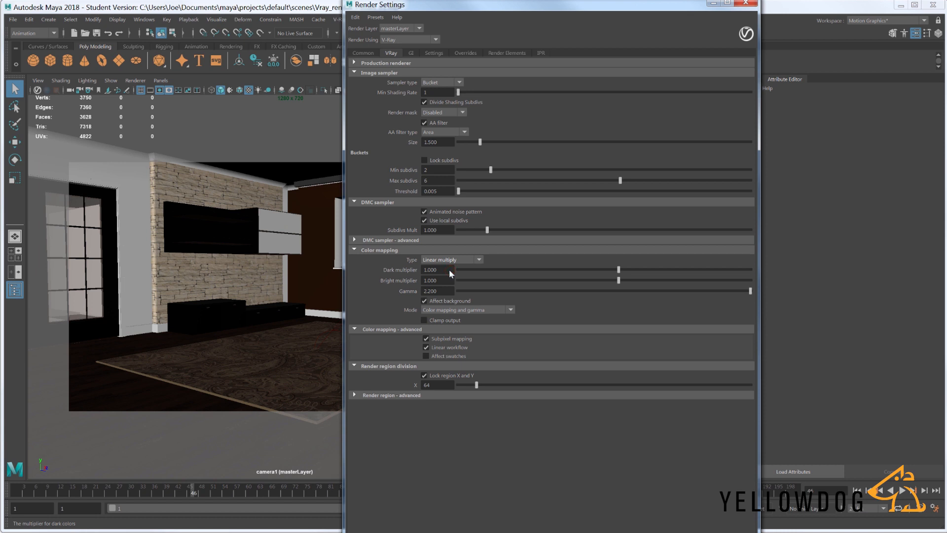
# - Set the color mapping mode to "Don't affect colors, only adaptation", disable Linear workflow and close the render settings
pyautogui.doubleClick(446, 291)
pyautogui.click(388, 315)
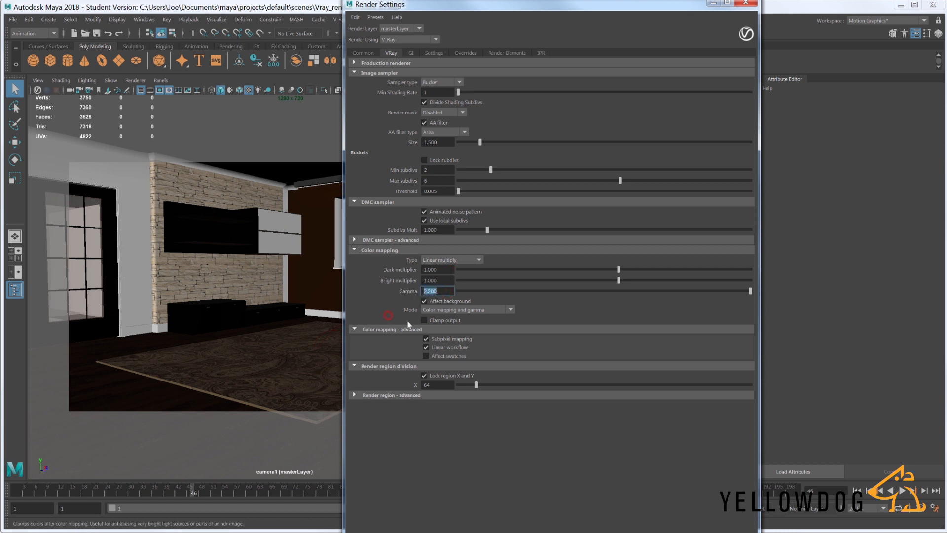
pyautogui.click(473, 309)
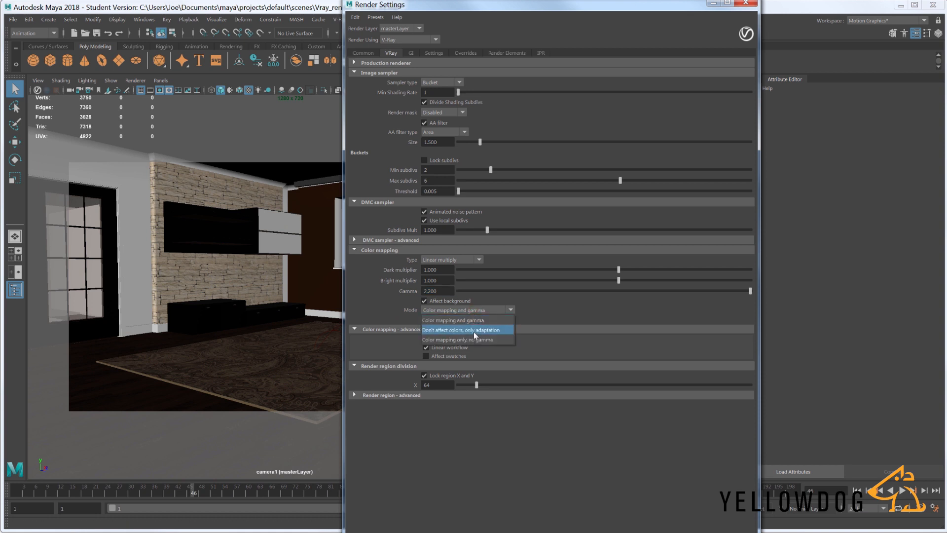
pyautogui.click(473, 330)
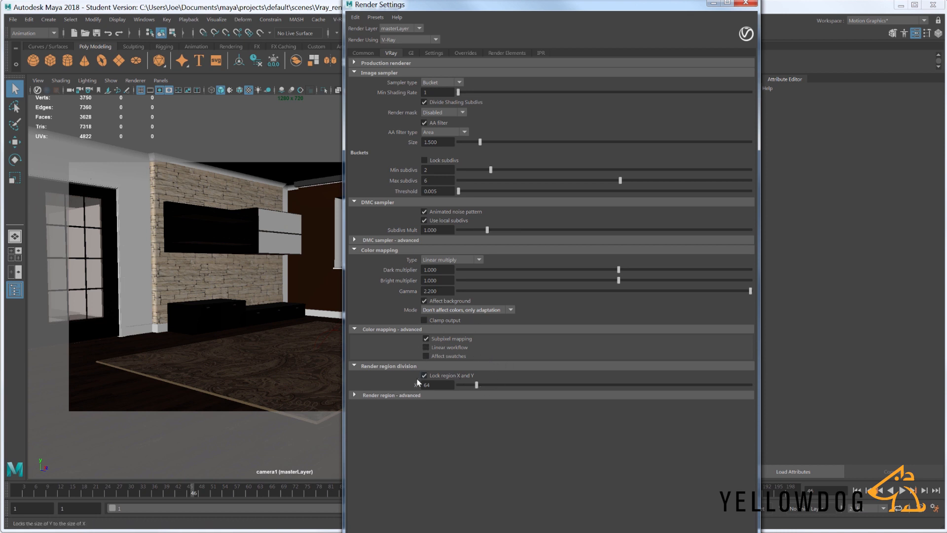
pyautogui.moveTo(526, 3); pyautogui.dragTo(543, 10)
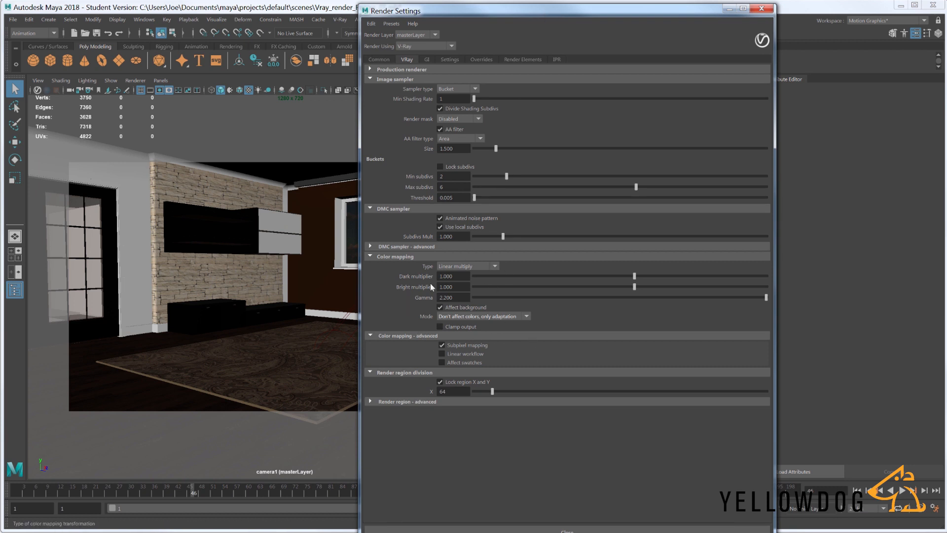
pyautogui.click(762, 9)
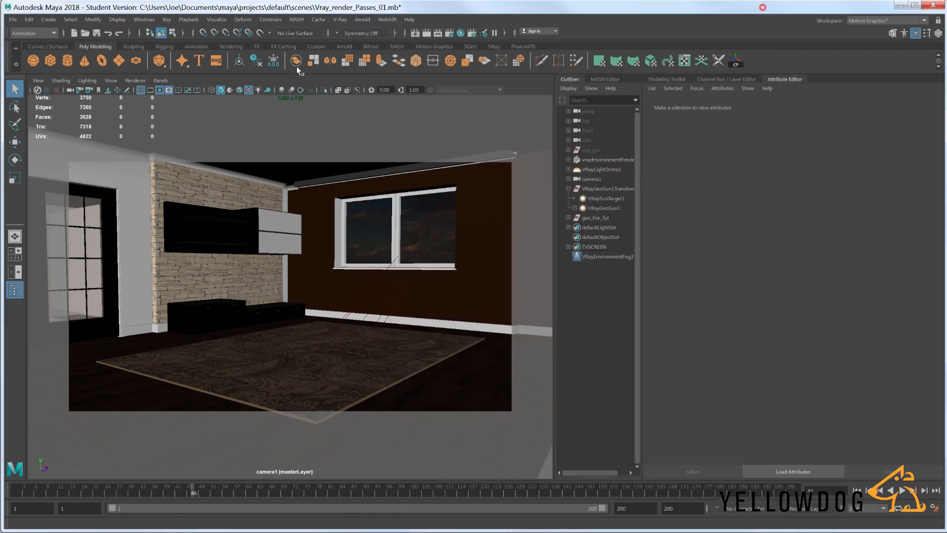
# - Enable color management in the Maya preferences
pyautogui.click(144, 19)
pyautogui.moveTo(158, 115)
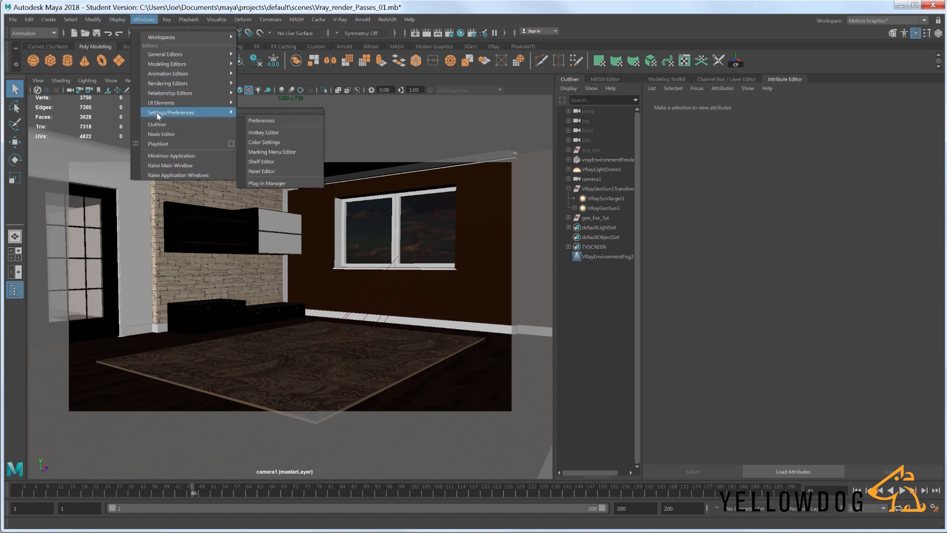
pyautogui.click(282, 120)
pyautogui.click(234, 201)
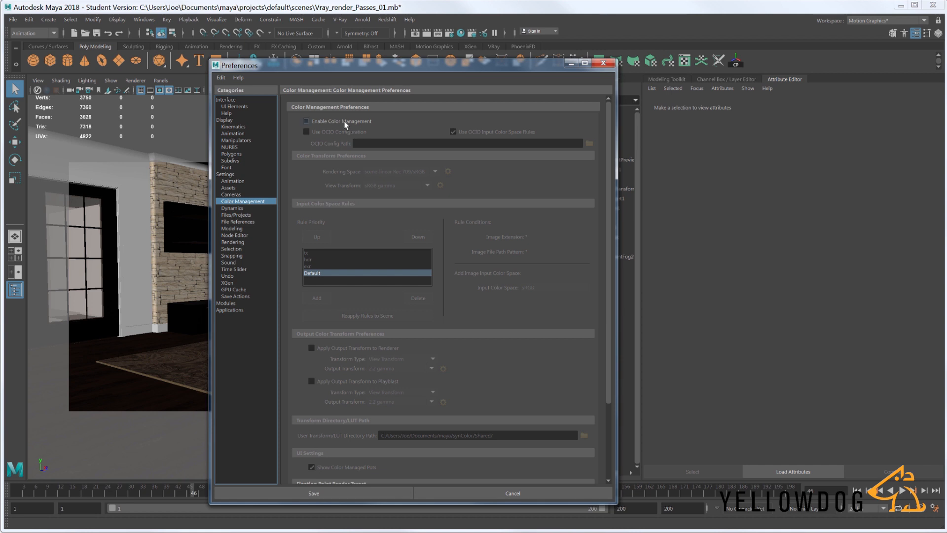
pyautogui.click(345, 121)
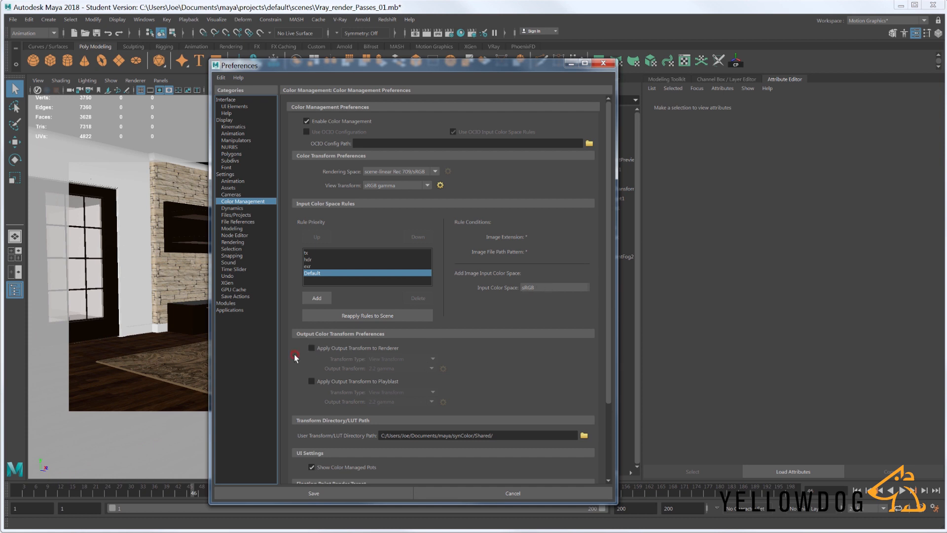
# - Apply the output transform to the renderer using View Transform with 2.2 gamma, and save the preferences
pyautogui.scroll(-1, 295, 357)
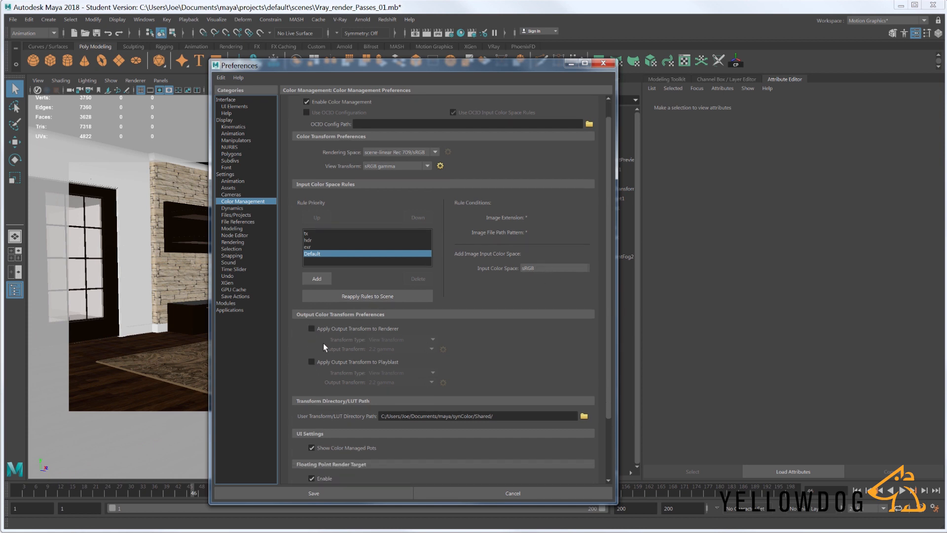
pyautogui.click(356, 326)
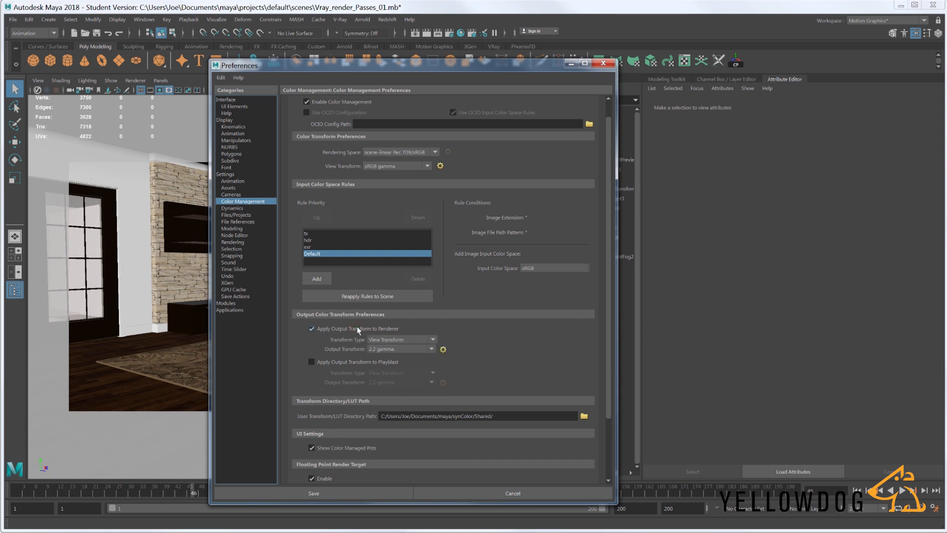
pyautogui.click(410, 339)
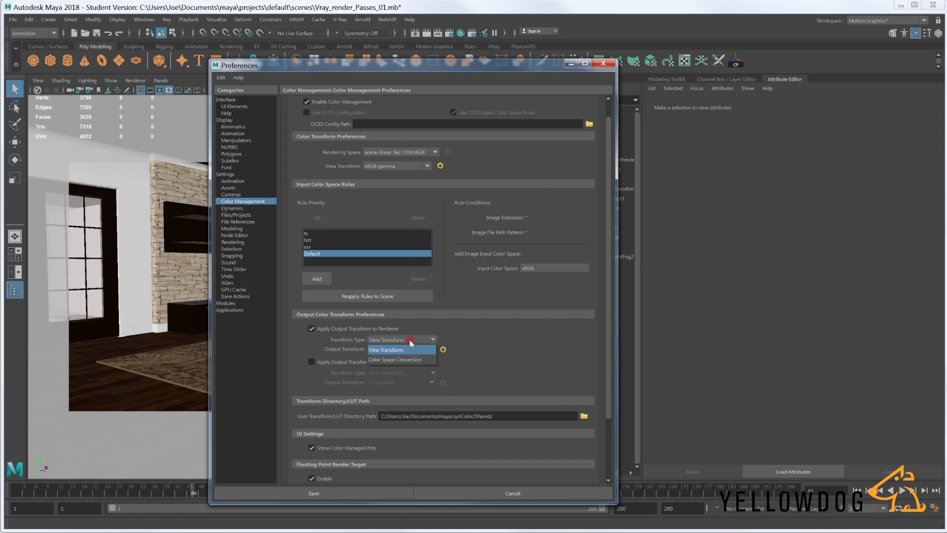
pyautogui.click(409, 341)
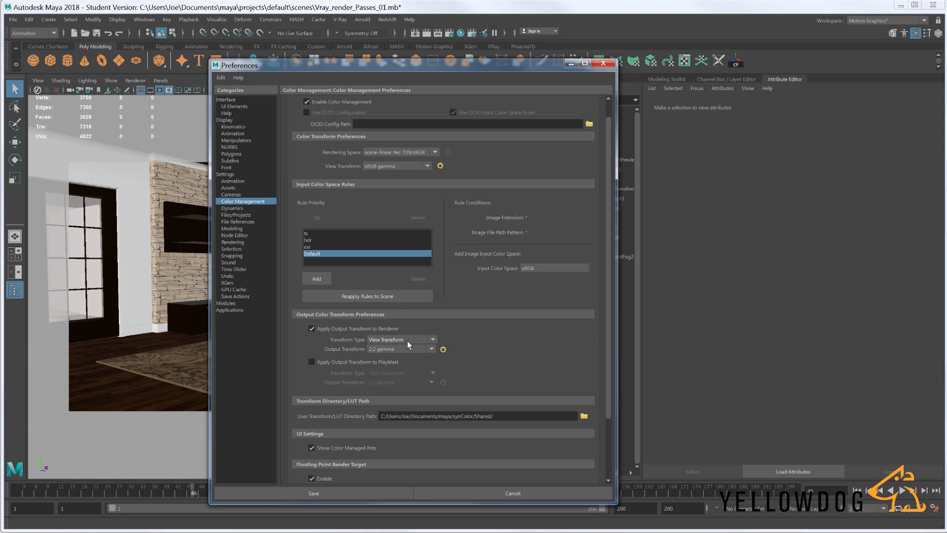
pyautogui.click(391, 351)
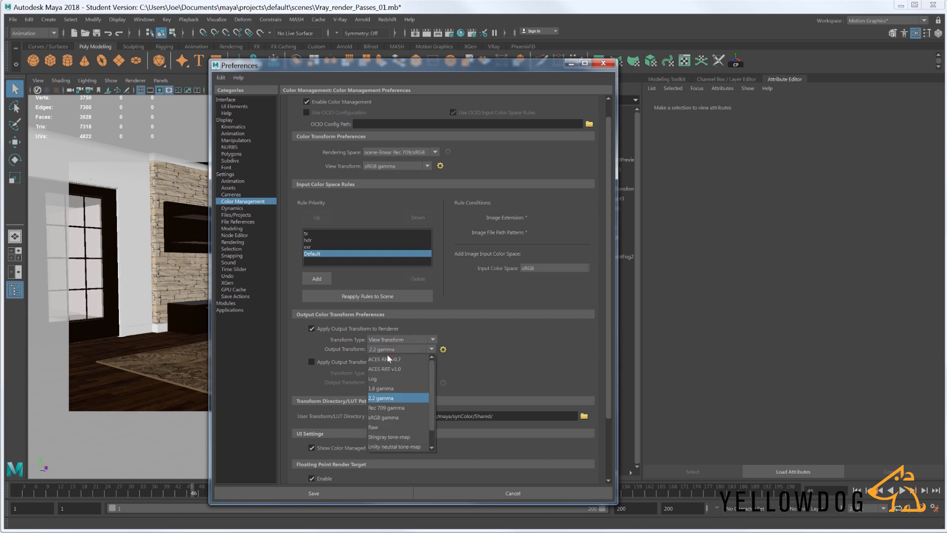
pyautogui.click(388, 399)
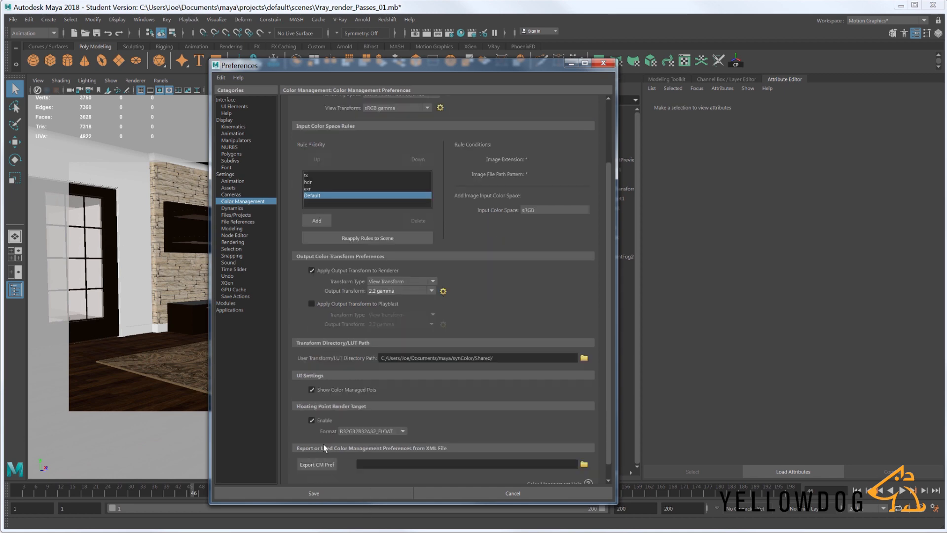
pyautogui.scroll(-2, 324, 443)
pyautogui.click(358, 493)
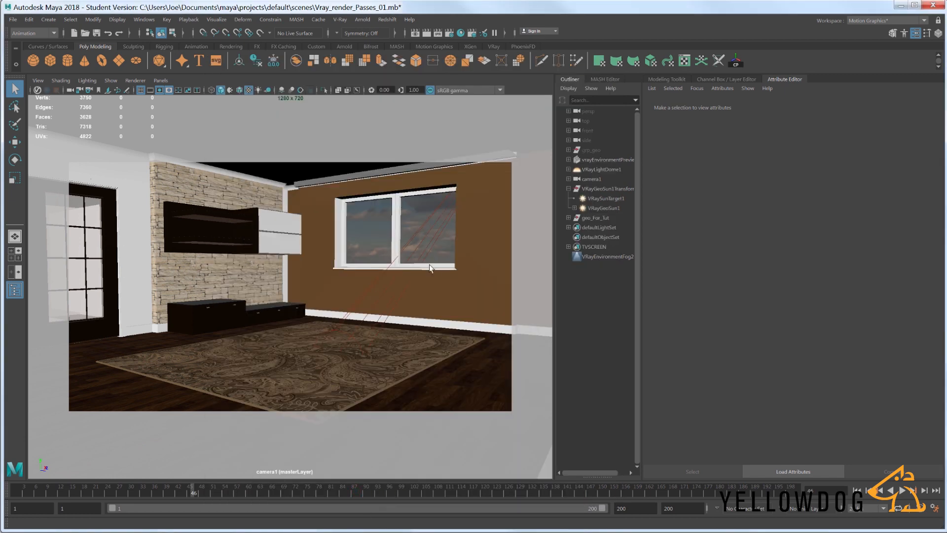
# - Add the Lighting and GI render elements in the V-Ray render settings
pyautogui.click(449, 34)
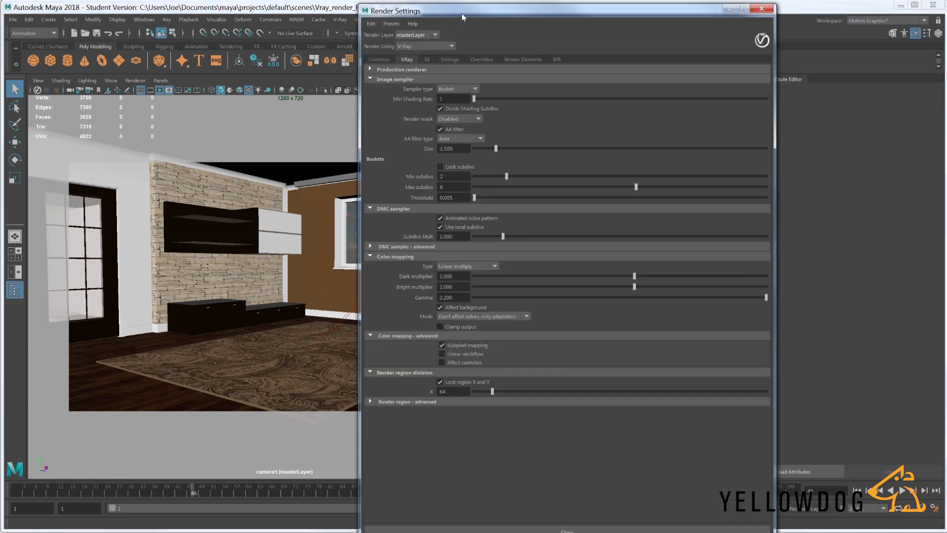
pyautogui.moveTo(461, 14); pyautogui.dragTo(424, 13)
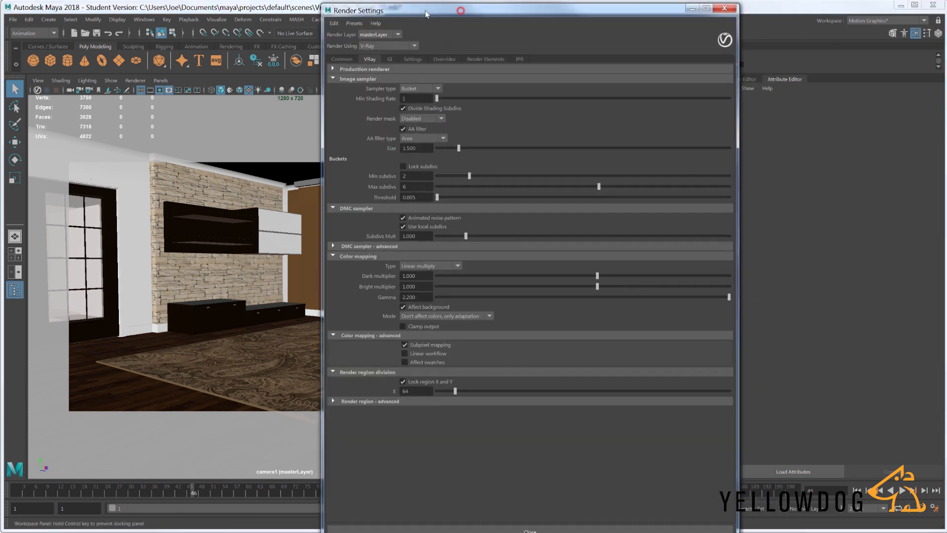
pyautogui.click(479, 59)
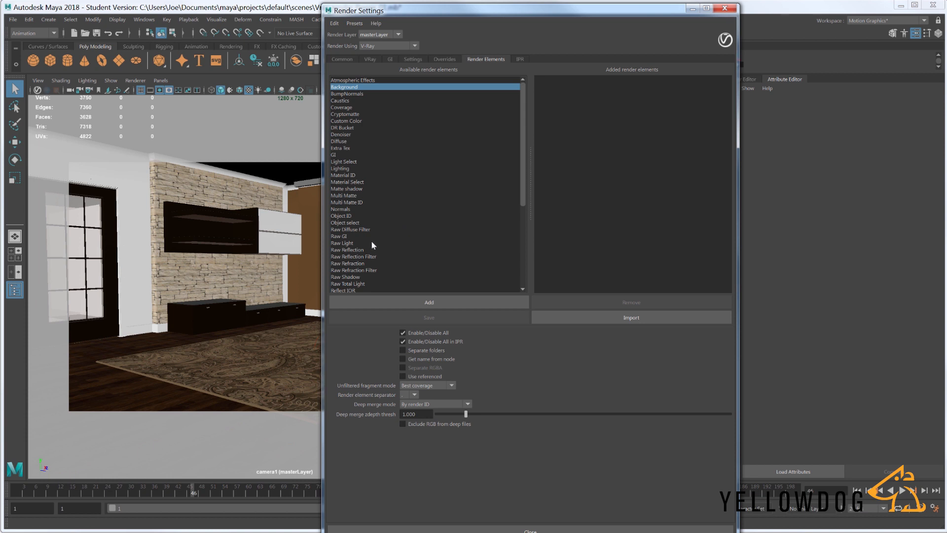
pyautogui.click(343, 168)
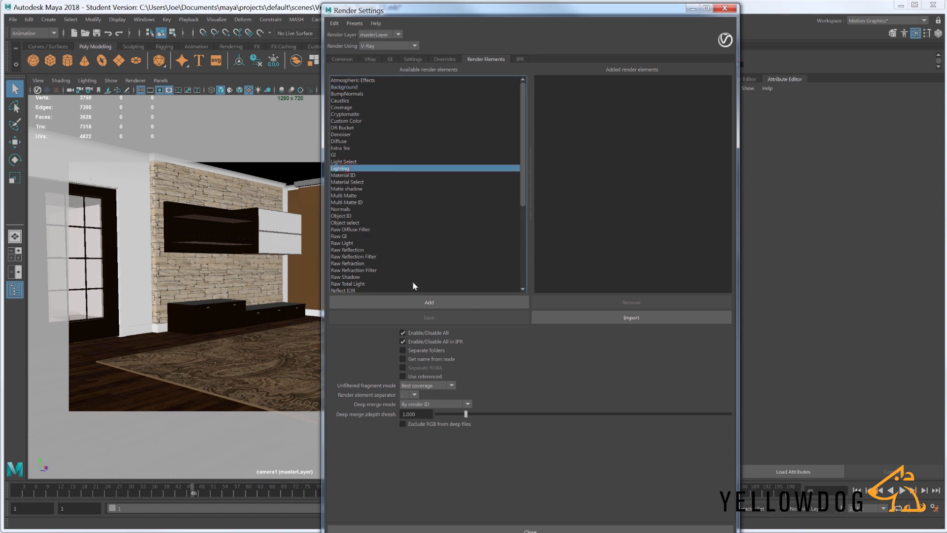
pyautogui.click(436, 301)
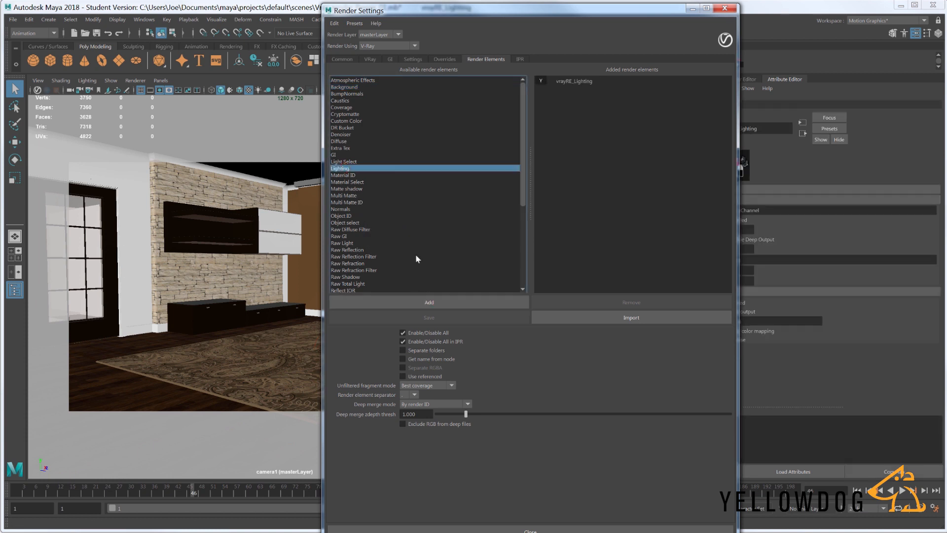
pyautogui.click(340, 155)
pyautogui.click(430, 302)
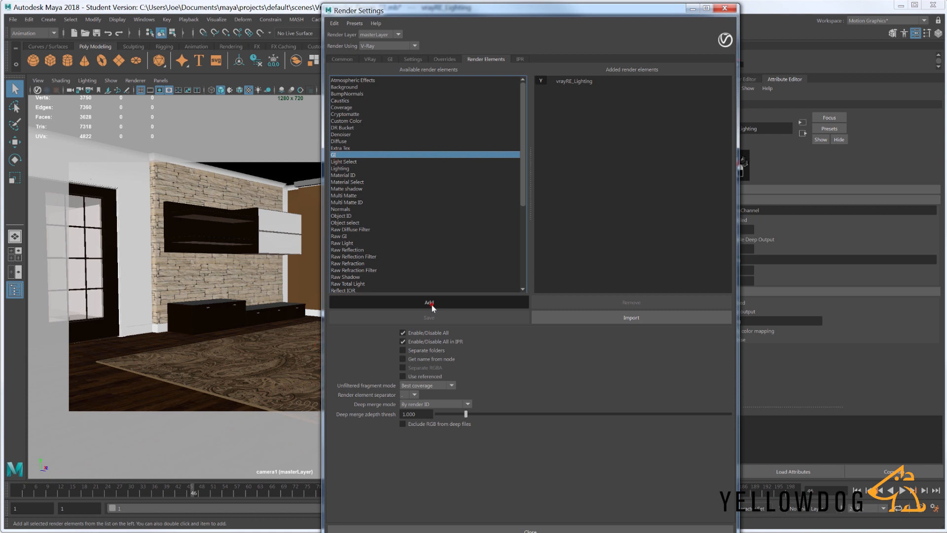
# - Add the Reflection and Refraction render elements
pyautogui.click(352, 256)
pyautogui.scroll(-2, 348, 261)
pyautogui.click(345, 257)
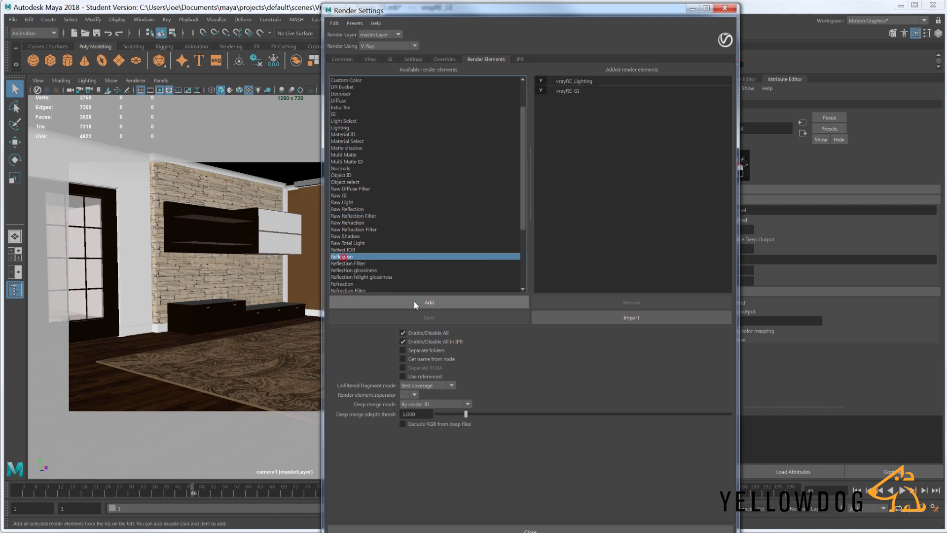
pyautogui.click(415, 302)
pyautogui.click(344, 283)
pyautogui.click(422, 302)
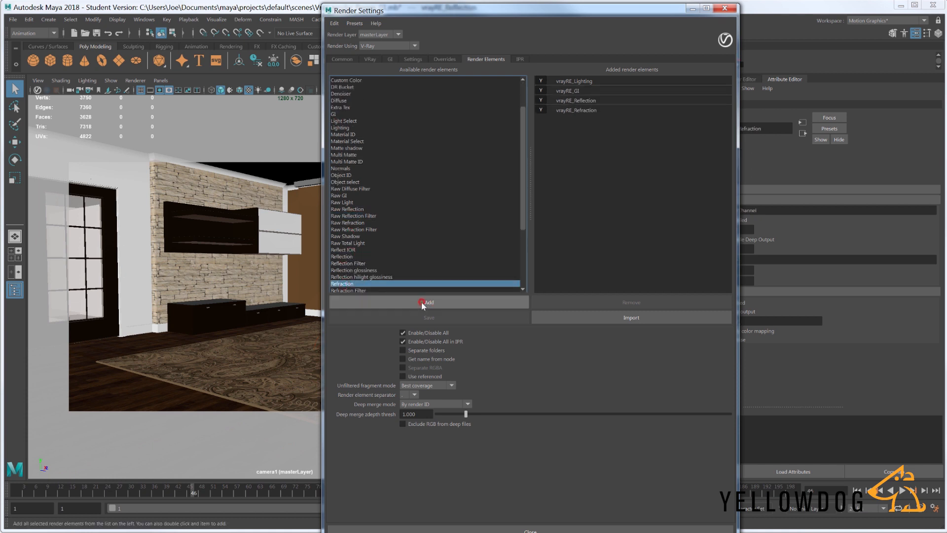
# - Add the Specular render element to the added elements
pyautogui.scroll(-2, 433, 230)
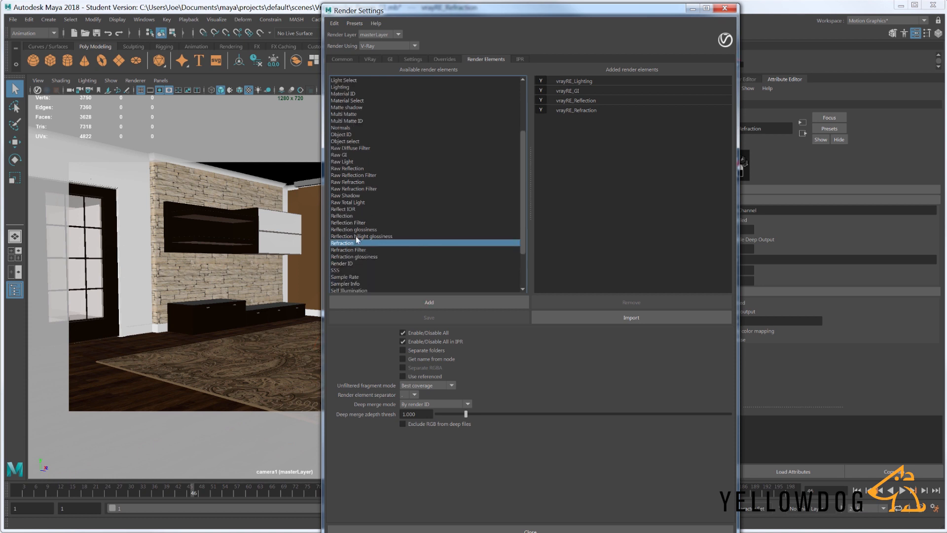
pyautogui.scroll(-2, 353, 252)
pyautogui.click(348, 264)
pyautogui.click(420, 302)
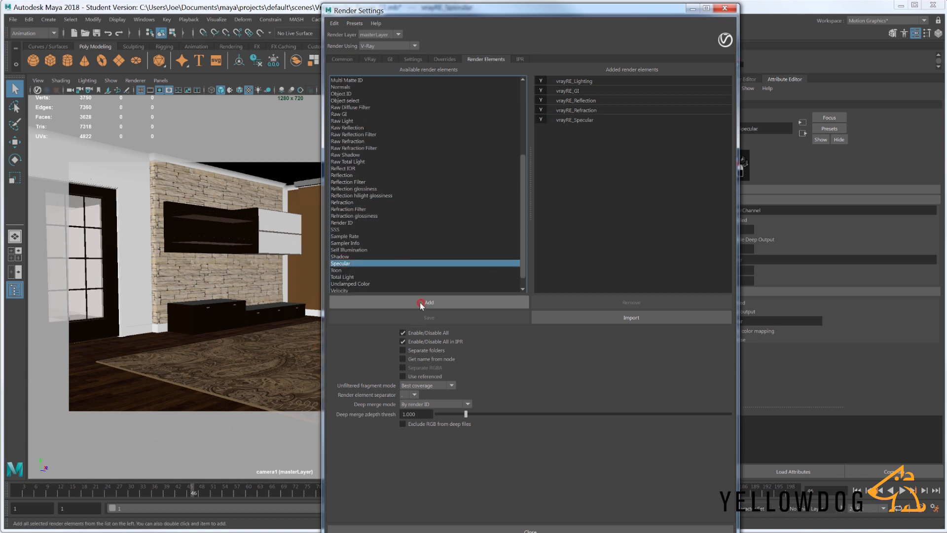
# - Add the SSS and Self Illumination render elements
pyautogui.scroll(-1, 413, 211)
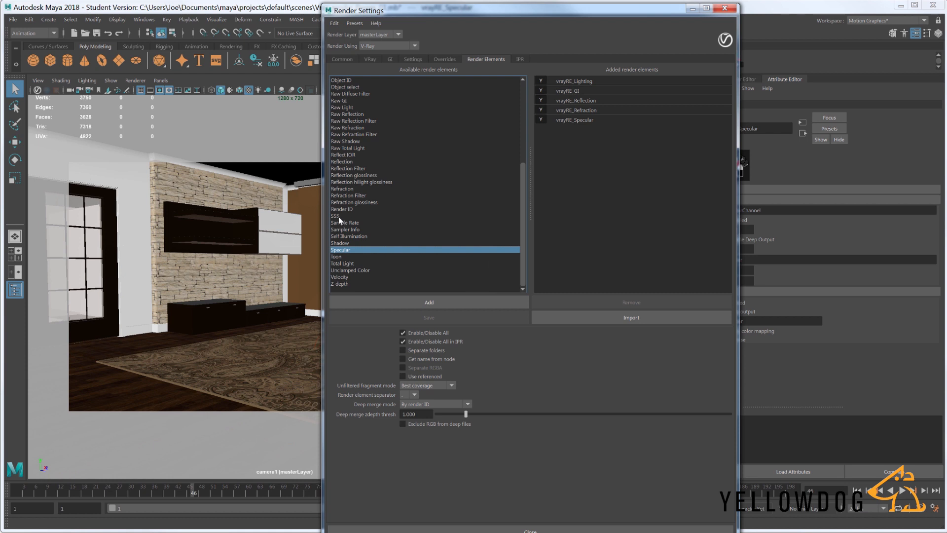
pyautogui.click(337, 216)
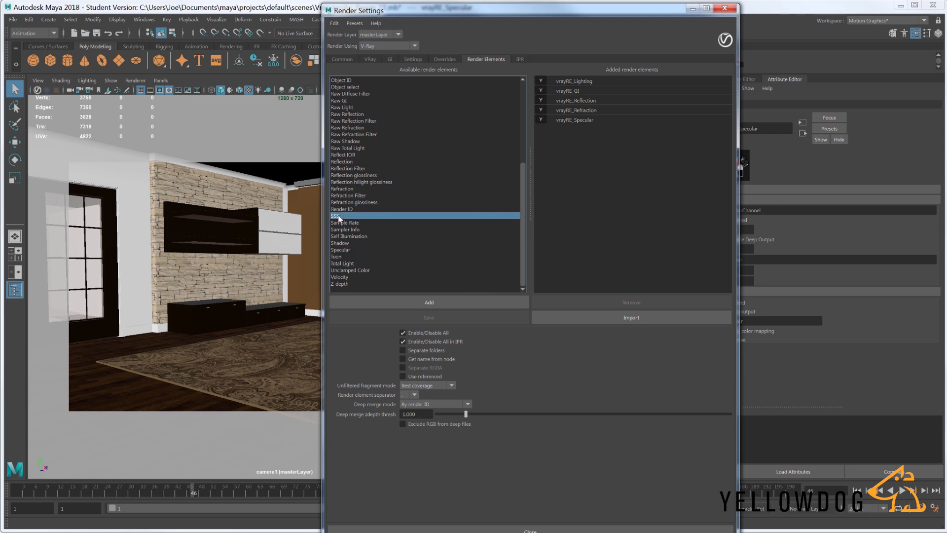
pyautogui.click(425, 301)
pyautogui.click(350, 236)
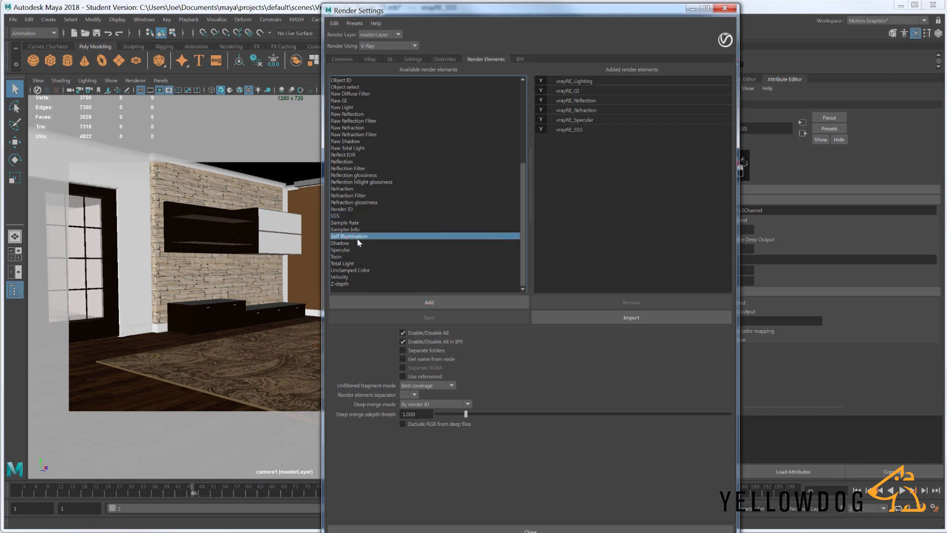
pyautogui.click(441, 301)
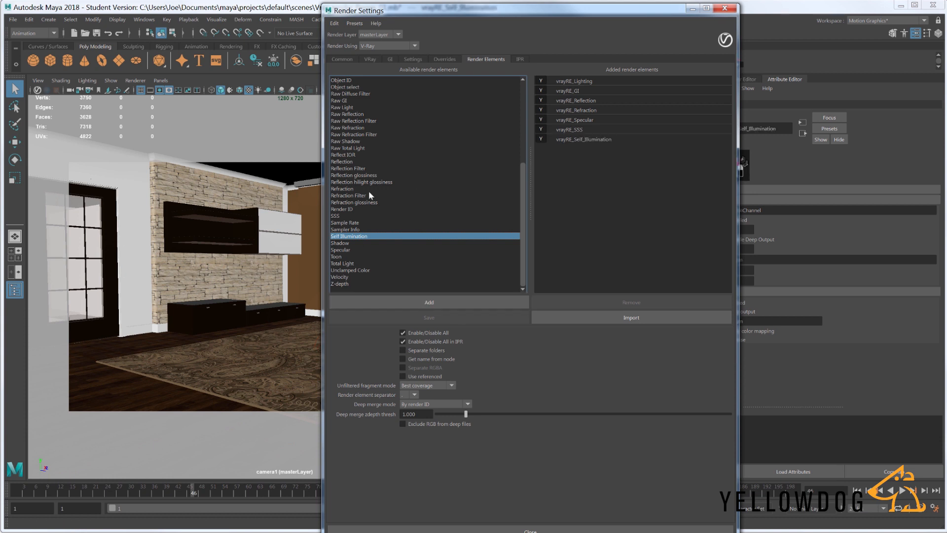
# - Add the Caustics, Atmospheric Effects and Background render elements to the added elements
pyautogui.scroll(6, 372, 191)
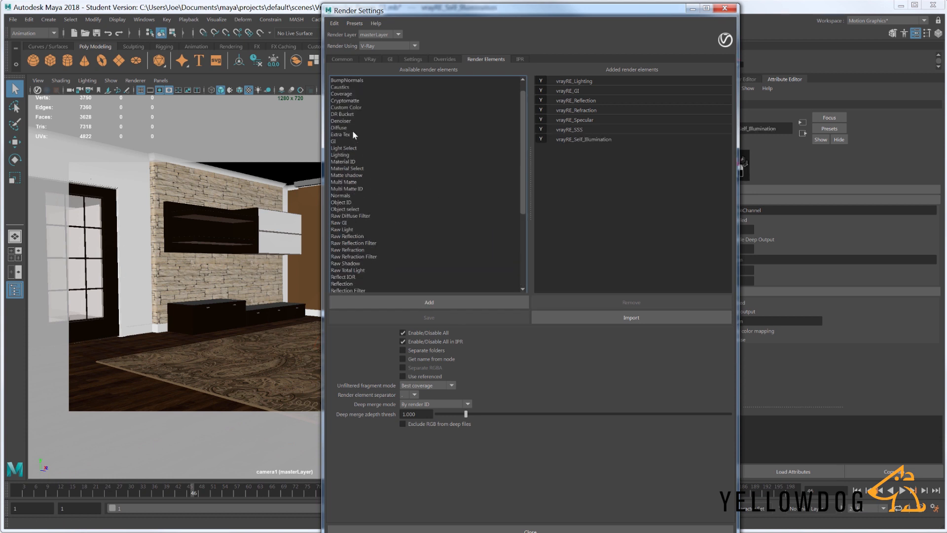
pyautogui.click(340, 87)
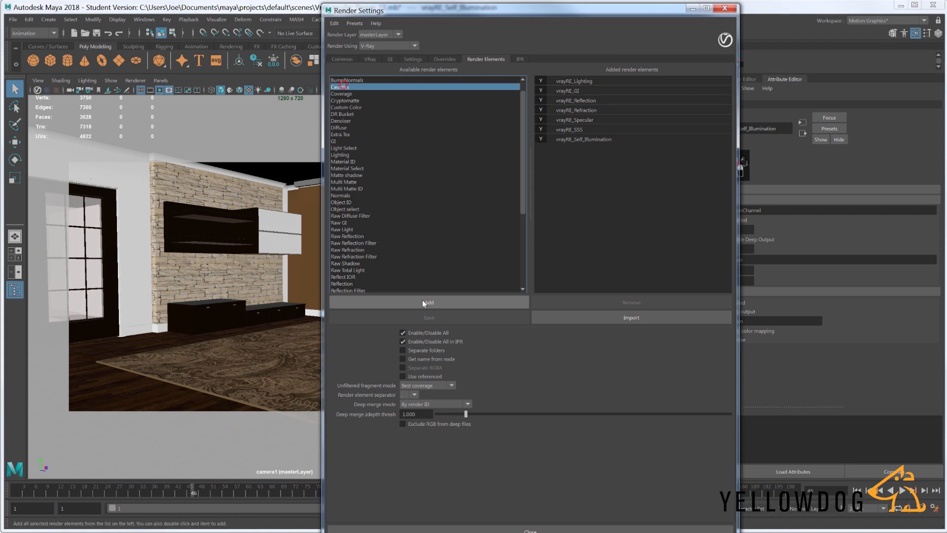
pyautogui.click(422, 300)
pyautogui.scroll(1, 401, 192)
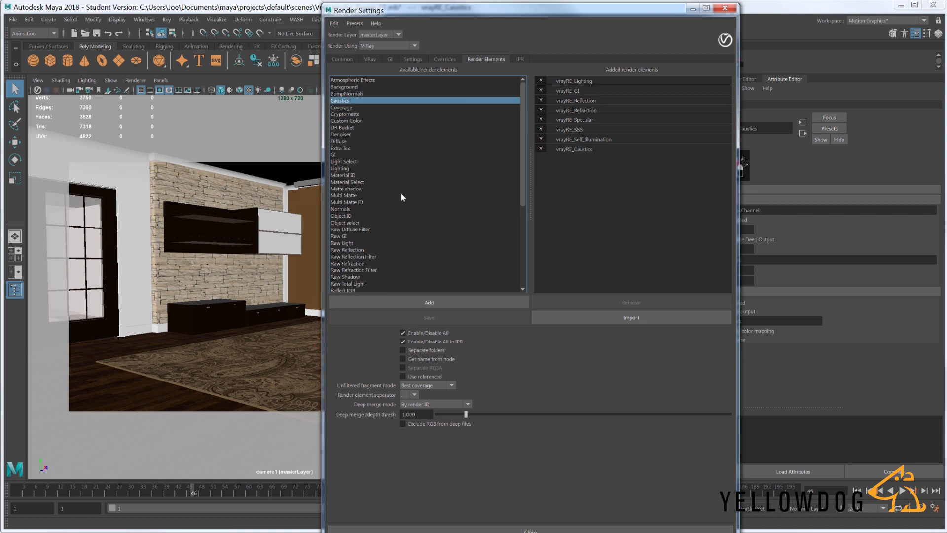
pyautogui.click(353, 80)
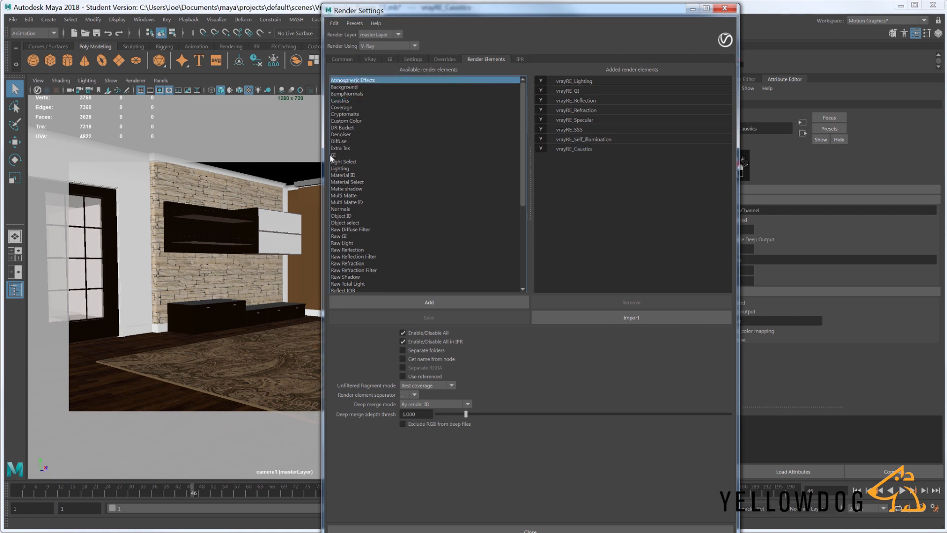
pyautogui.click(431, 301)
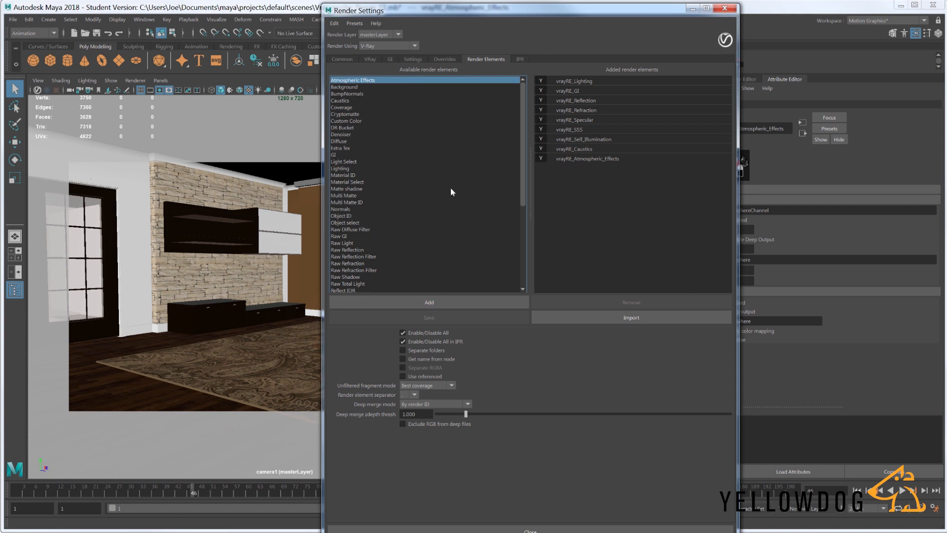
pyautogui.click(350, 87)
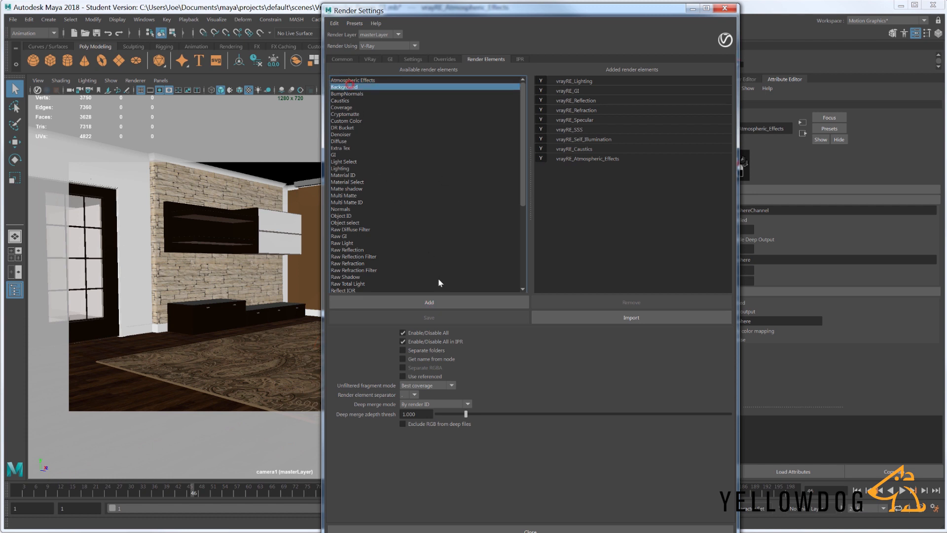
pyautogui.click(440, 305)
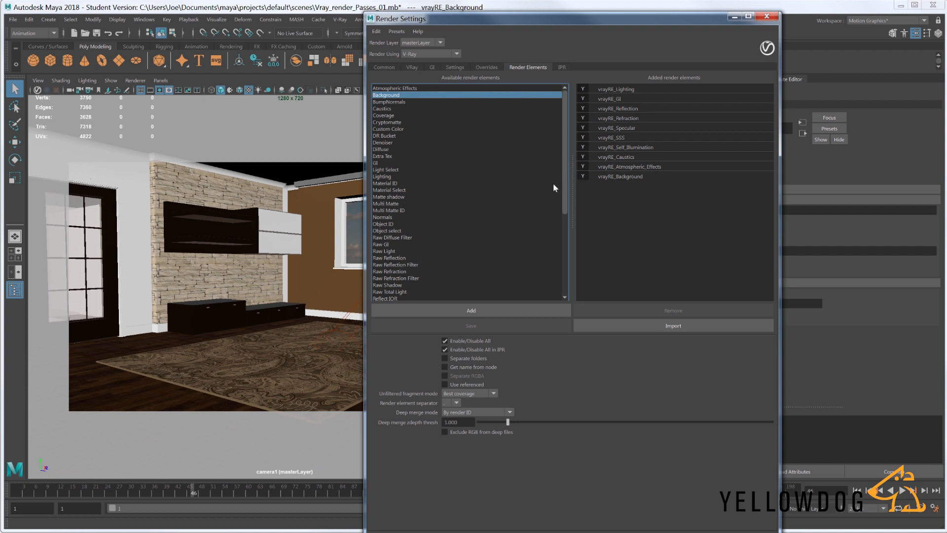
pyautogui.moveTo(567, 169); pyautogui.dragTo(564, 265)
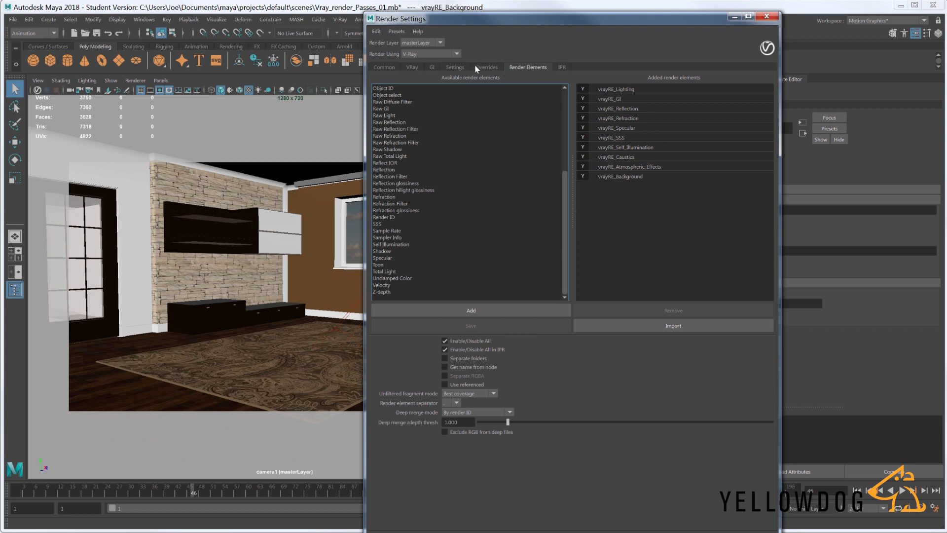
# - Set the output image format to tif in the common render settings
pyautogui.click(390, 66)
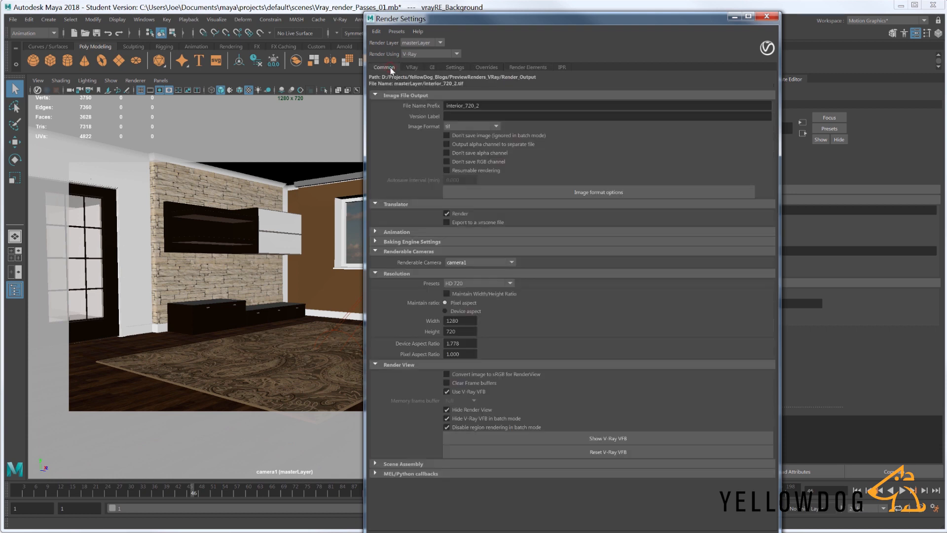
pyautogui.moveTo(518, 14); pyautogui.dragTo(530, 37)
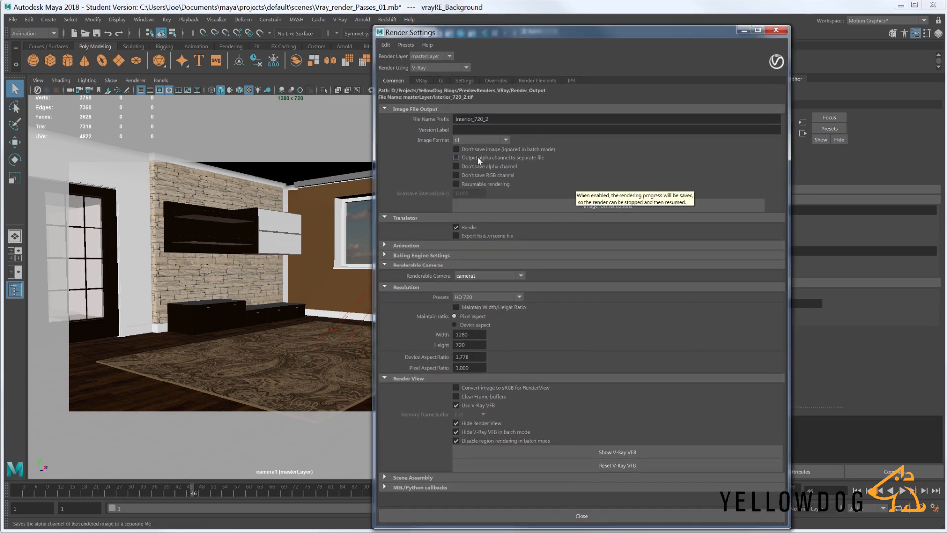
pyautogui.click(506, 140)
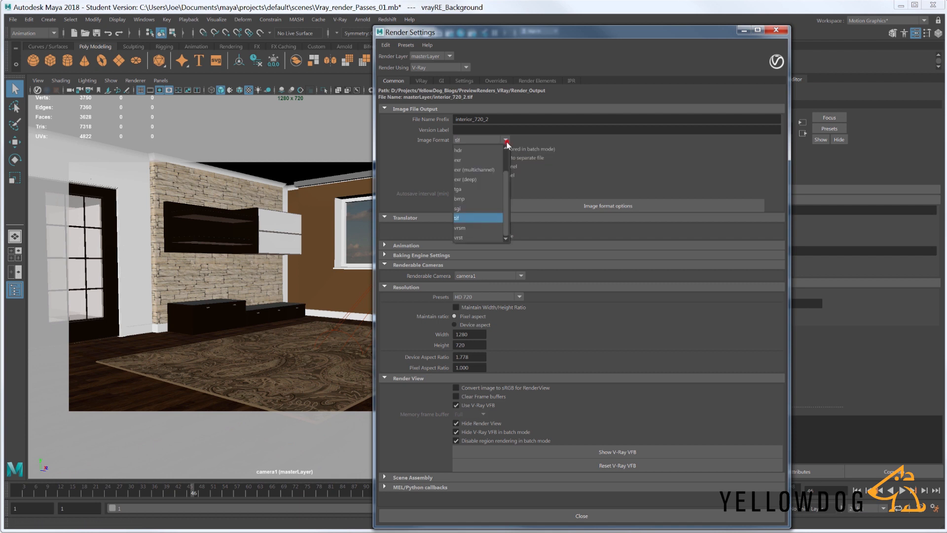
pyautogui.click(474, 217)
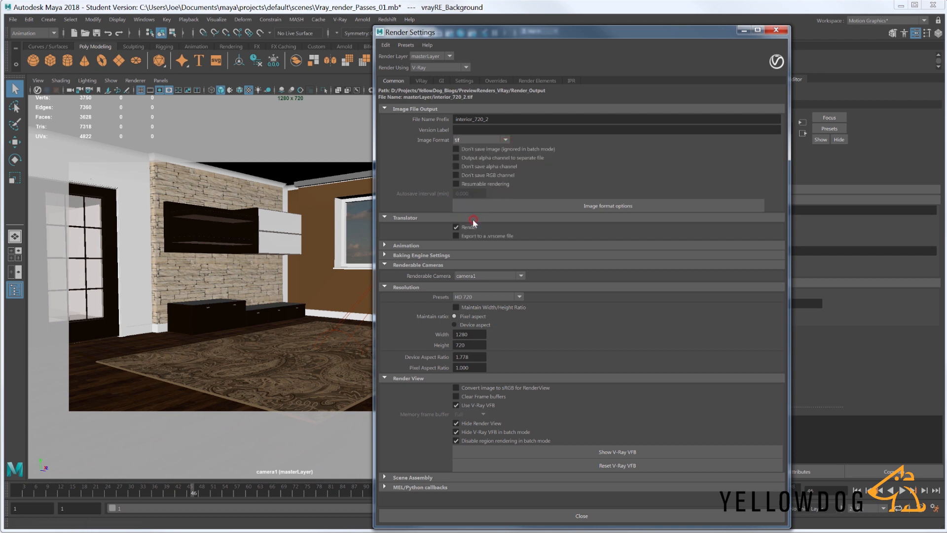
# - Set the OpenEXR bits per channel to 16 bits (half-float) in the image format options and close them
pyautogui.click(588, 206)
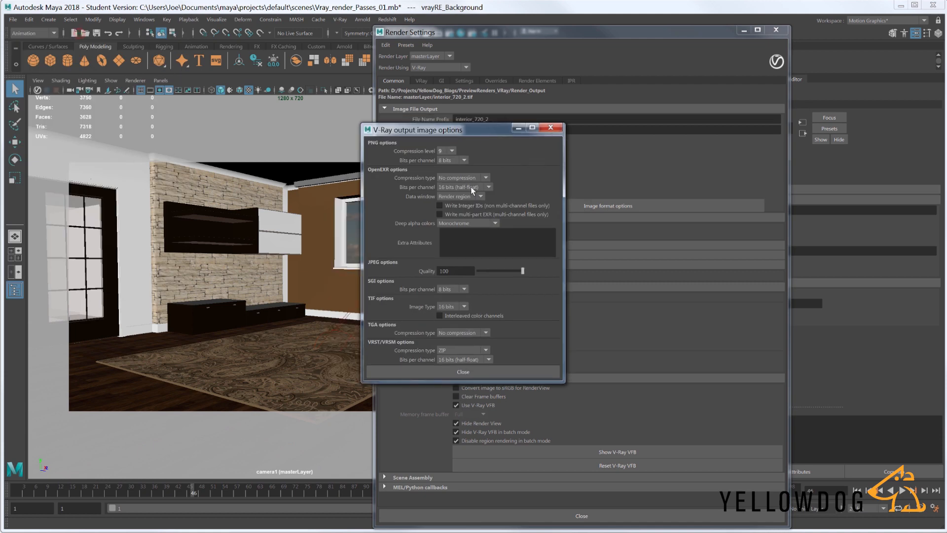
pyautogui.click(474, 188)
pyautogui.click(477, 198)
pyautogui.click(474, 372)
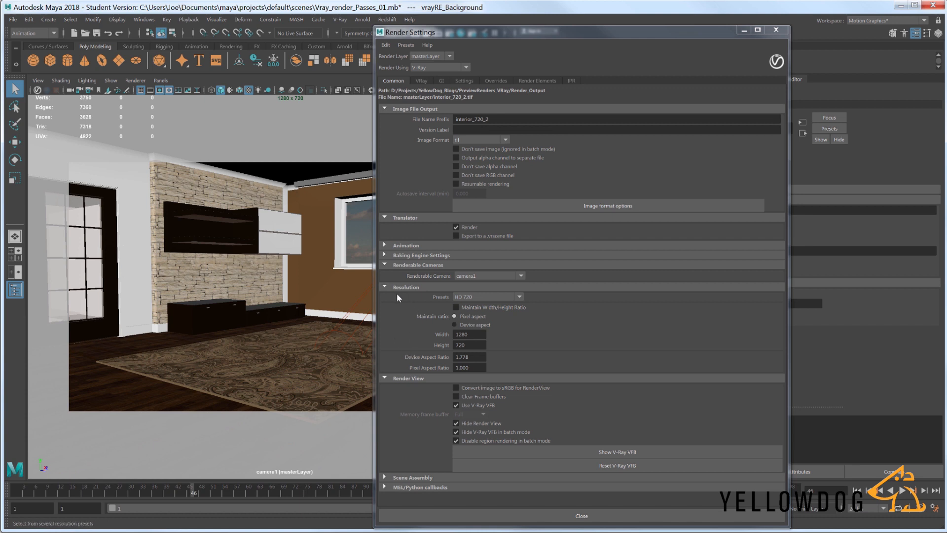
# - Set the render resolution to 1920 wide by 1080 high
pyautogui.doubleClick(469, 334)
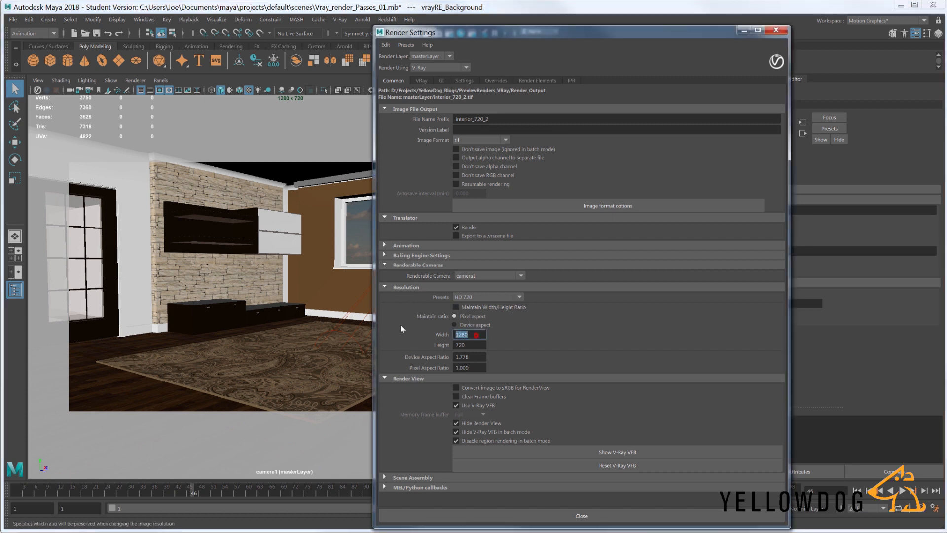
pyautogui.write('1920')
pyautogui.press('Tab')
pyautogui.write('1080')
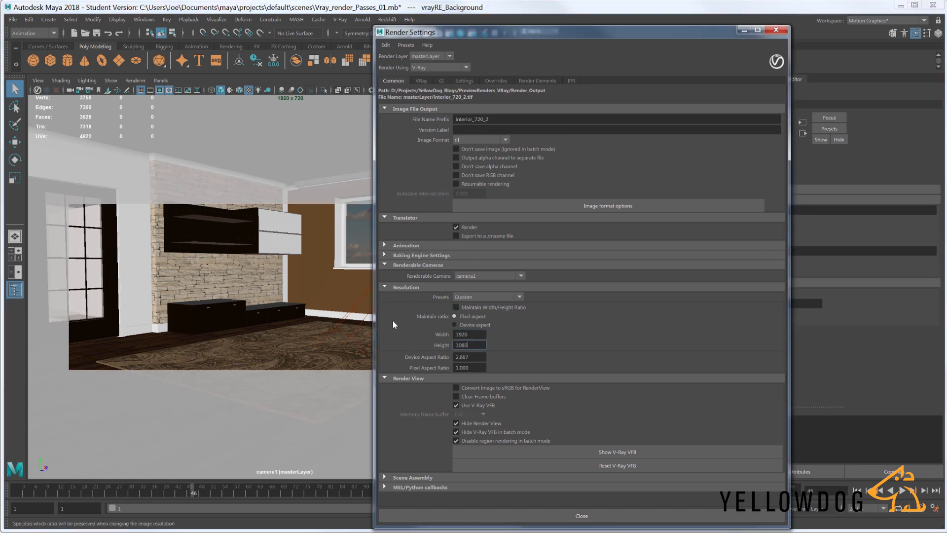
pyautogui.press('Return')
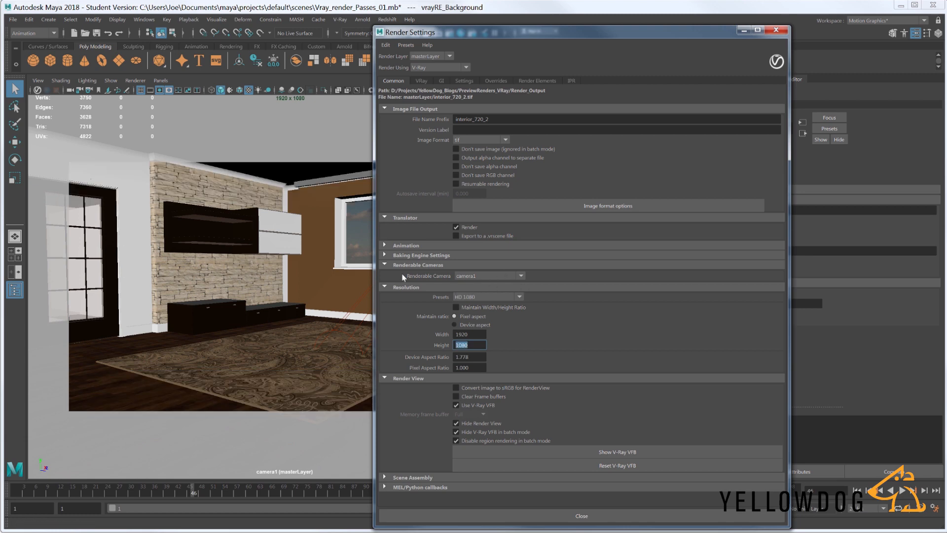
# - Close the render settings and minimize the V-Ray frame buffer
pyautogui.moveTo(567, 36); pyautogui.dragTo(683, 24)
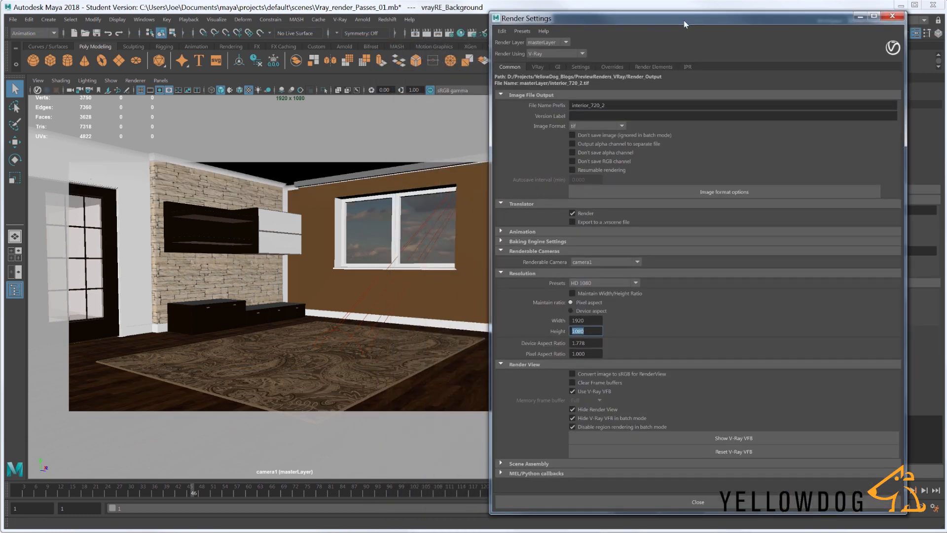
pyautogui.click(892, 16)
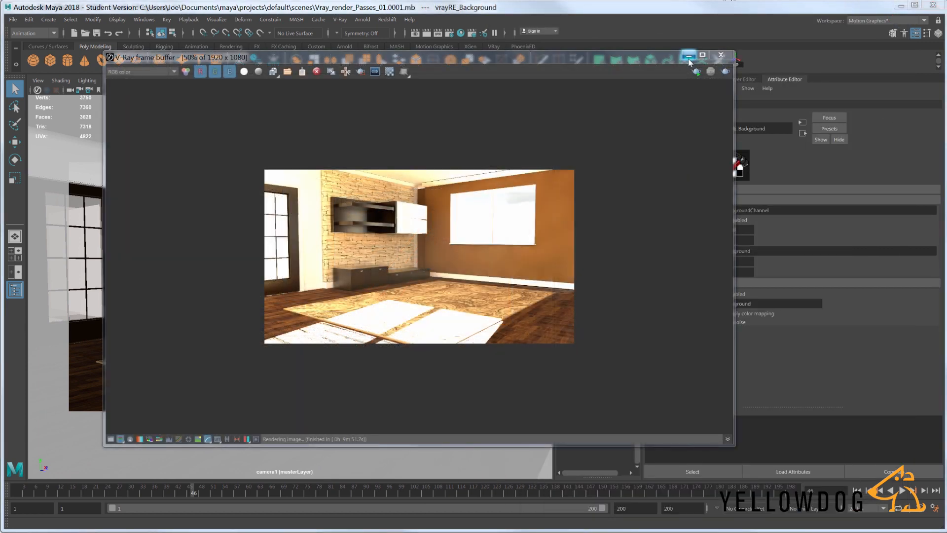
pyautogui.click(687, 55)
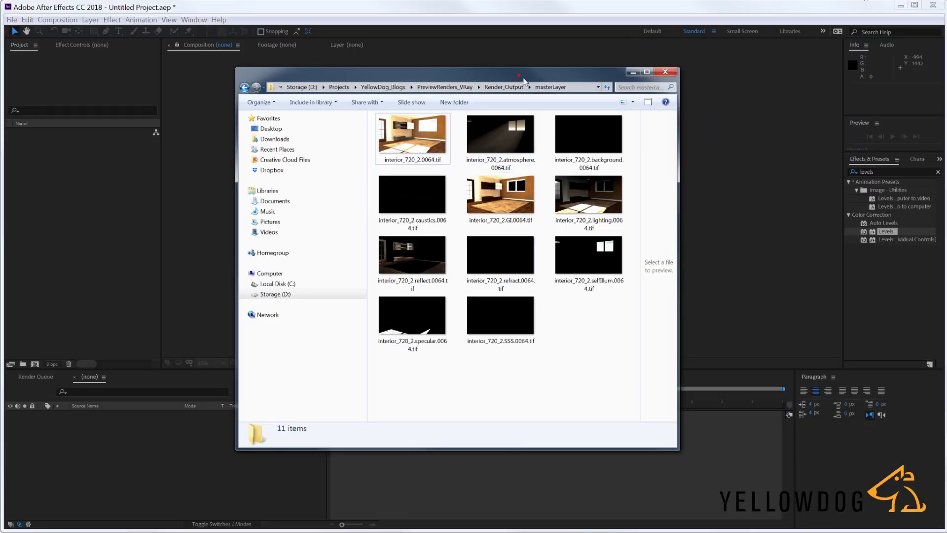
# - Examine the rendered pass files in the masterLayer folder of Render_Output
pyautogui.moveTo(518, 75); pyautogui.dragTo(538, 67)
pyautogui.moveTo(636, 364); pyautogui.dragTo(636, 364)
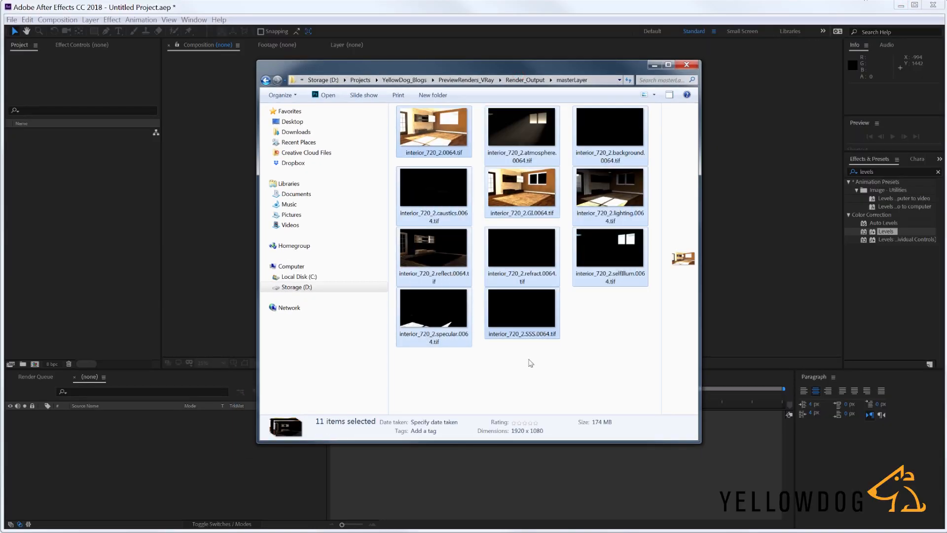
pyautogui.click(514, 377)
pyautogui.moveTo(422, 368); pyautogui.dragTo(609, 126)
pyautogui.click(612, 366)
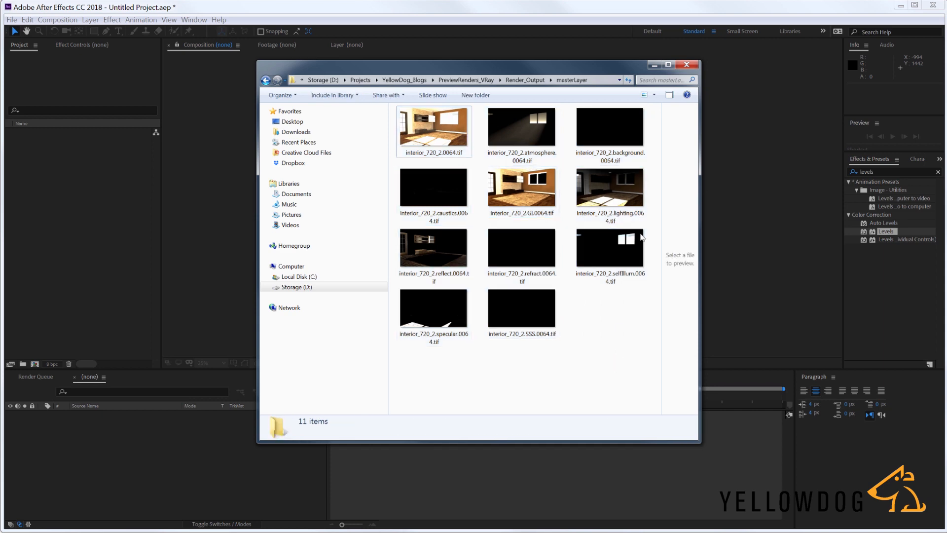
pyautogui.moveTo(486, 70); pyautogui.dragTo(413, 75)
pyautogui.moveTo(629, 456); pyautogui.dragTo(662, 463)
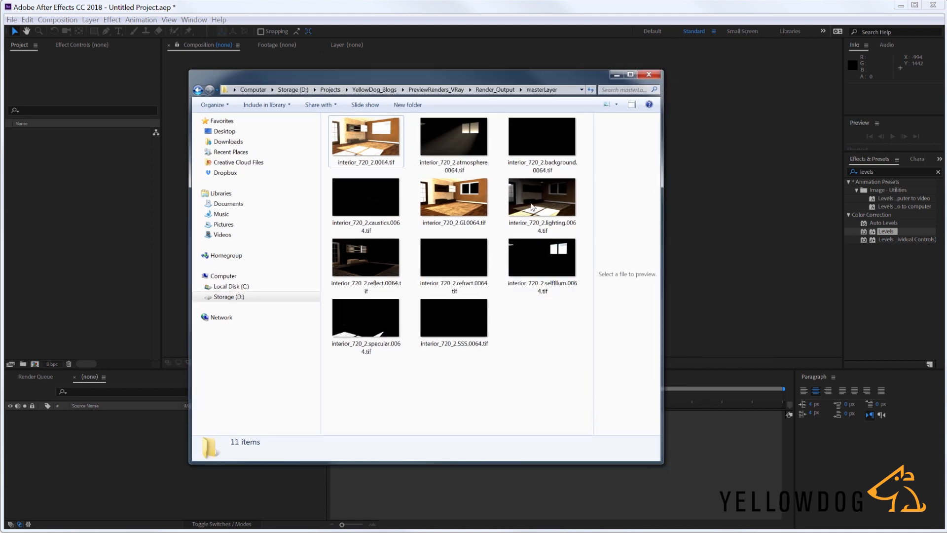
pyautogui.moveTo(486, 82); pyautogui.dragTo(517, 83)
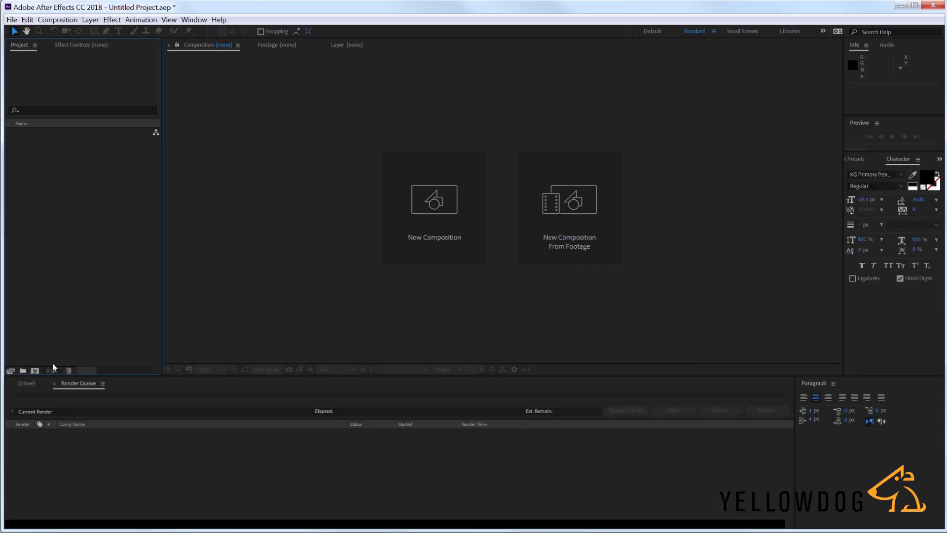
# - Set the After Effects project's color depth to 16 bits per channel and enable Linearize Working Space
pyautogui.click(51, 373)
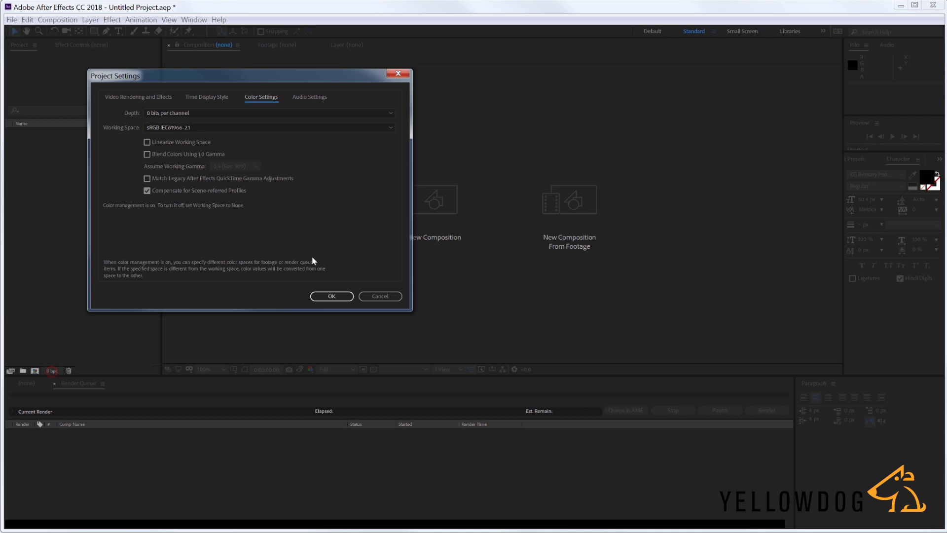
pyautogui.click(172, 113)
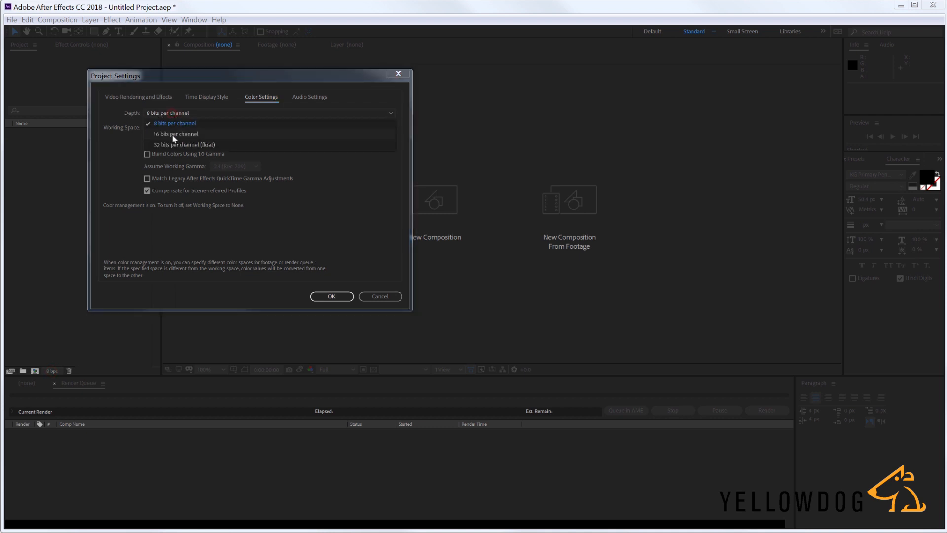
pyautogui.click(173, 134)
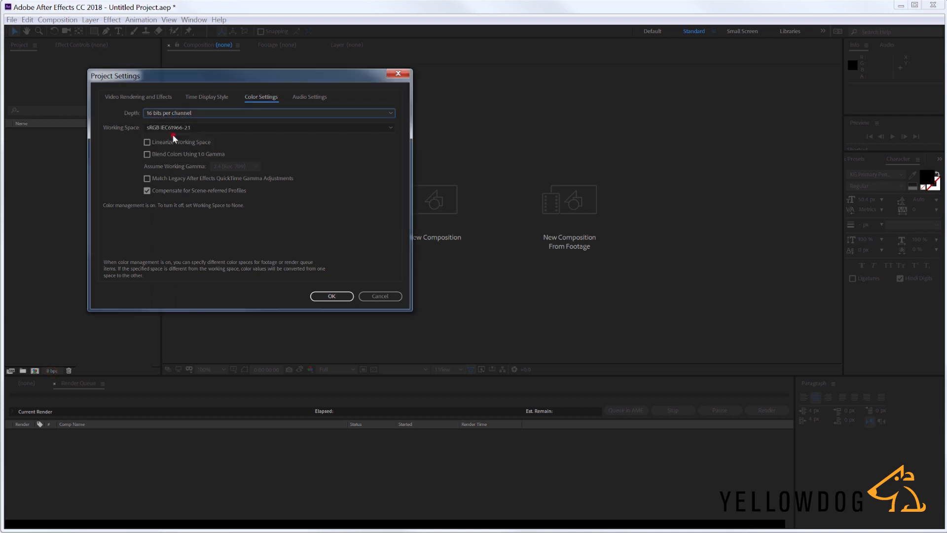
pyautogui.click(147, 143)
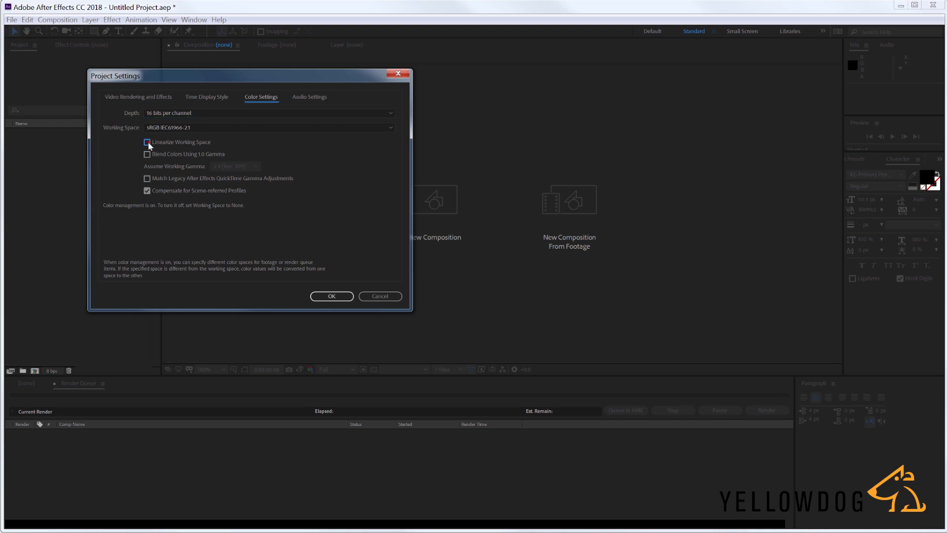
pyautogui.click(340, 296)
# - Import all the rendered tif files from the masterLayer folder into the project
pyautogui.hotkey('ctrl', 'i')
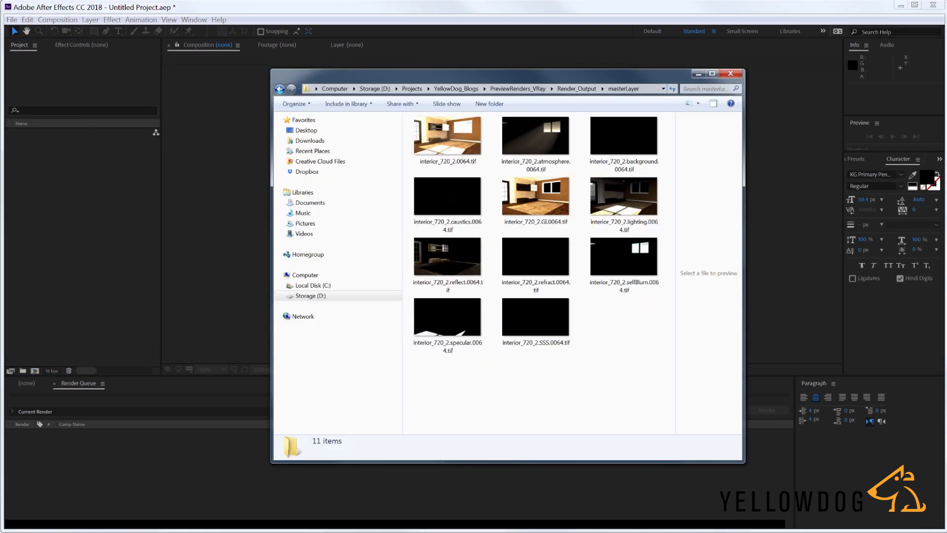
pyautogui.moveTo(656, 380); pyautogui.dragTo(49, 221)
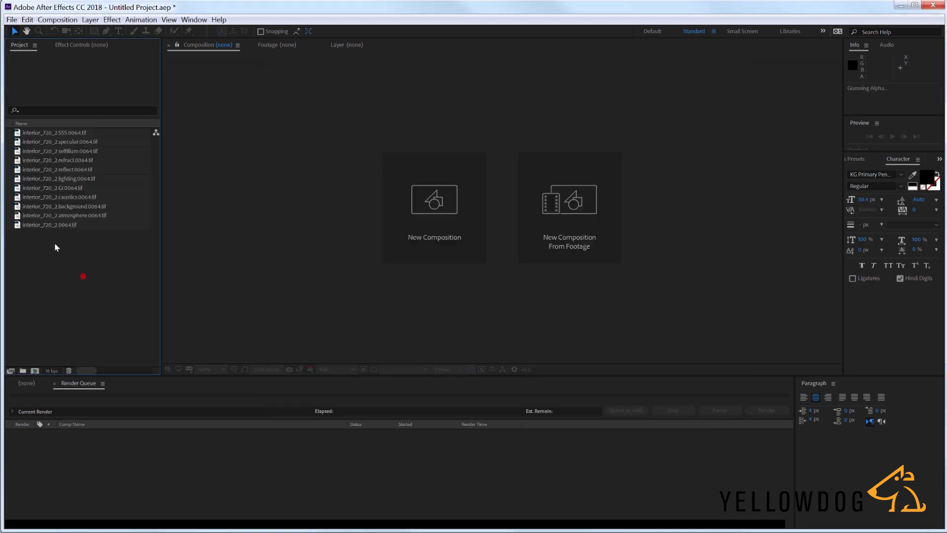
# - Create a composition from interior_720_2.0064.tif and hide that layer
pyautogui.click(55, 226)
pyautogui.moveTo(58, 230); pyautogui.dragTo(34, 370)
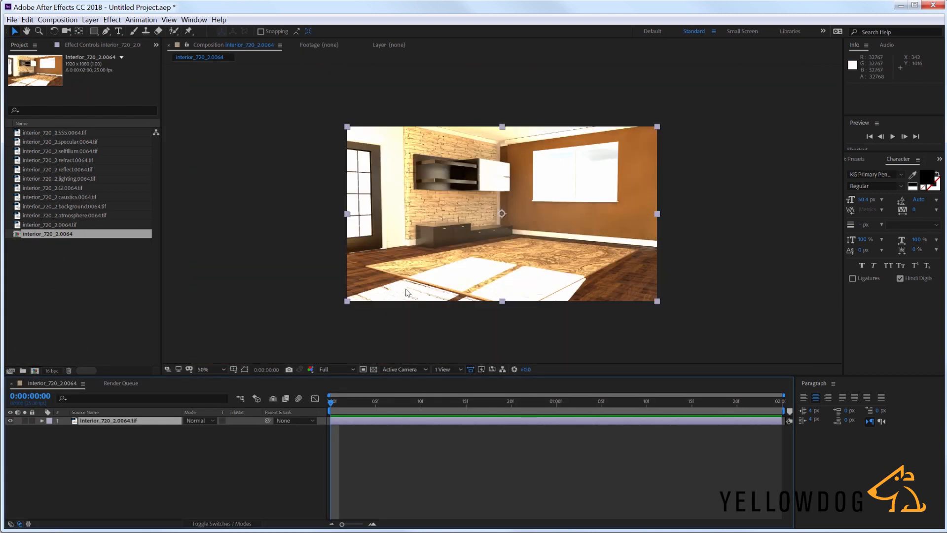
pyautogui.click(68, 471)
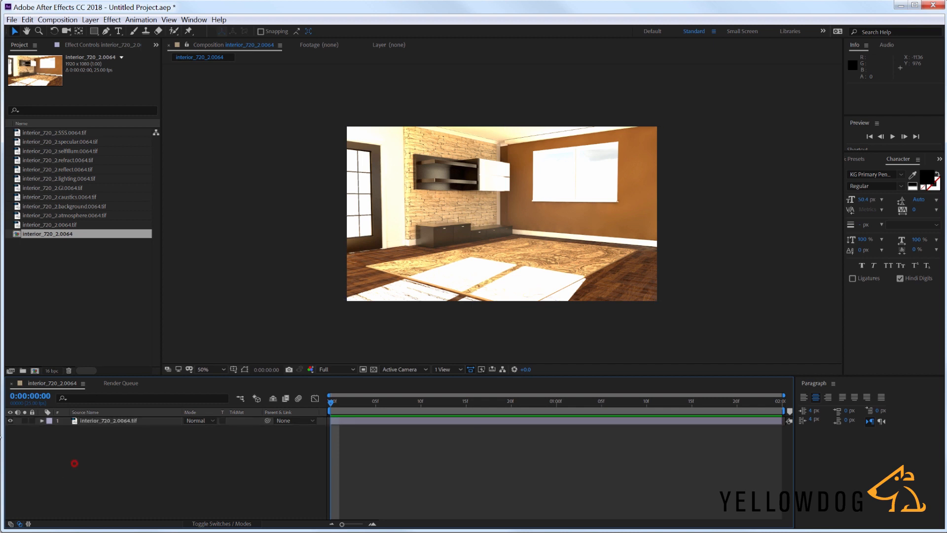
pyautogui.click(10, 421)
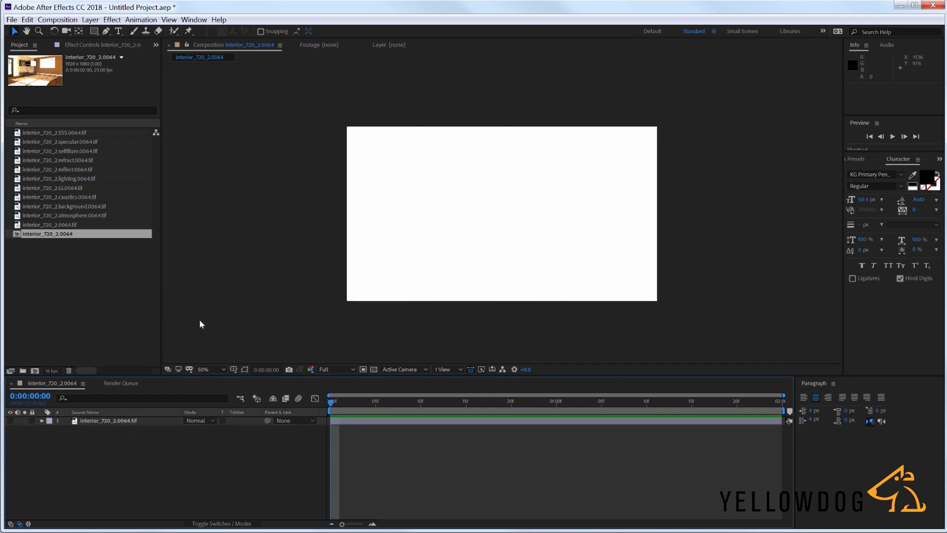
# - Add all the render pass files from atmosphere to SSS to the composition, below the interior_720_2.0064.tif layer
pyautogui.click(66, 224)
pyautogui.click(60, 219)
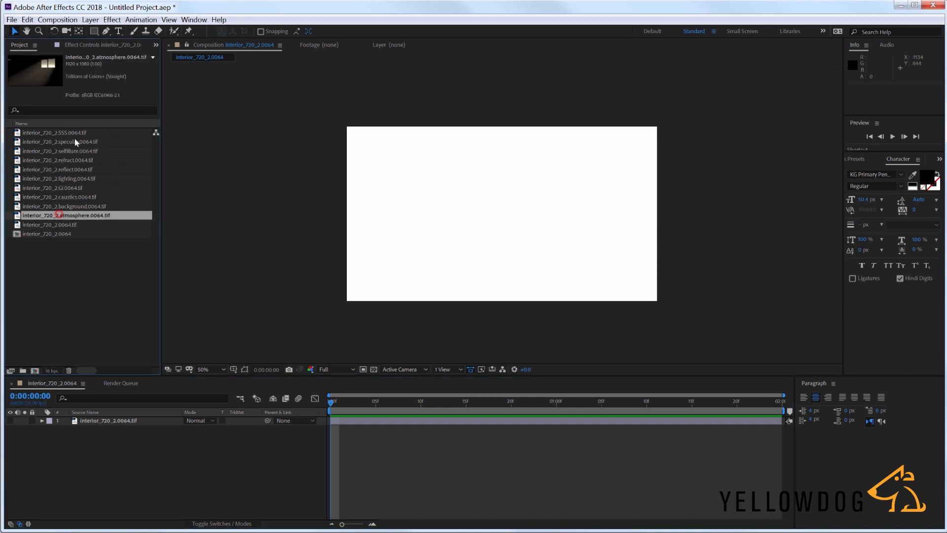
pyautogui.keyDown('shift'); pyautogui.click(71, 132); pyautogui.keyUp('shift')
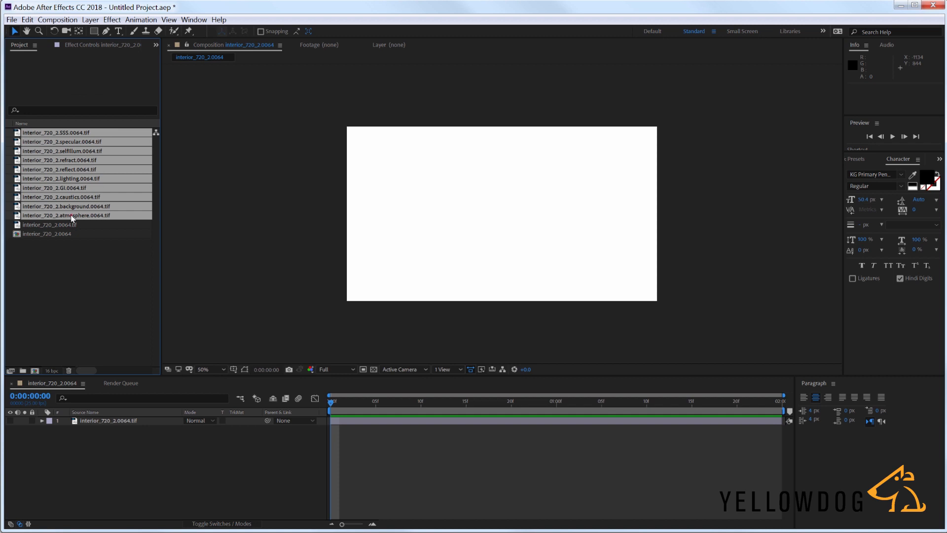
pyautogui.moveTo(72, 218); pyautogui.dragTo(123, 468)
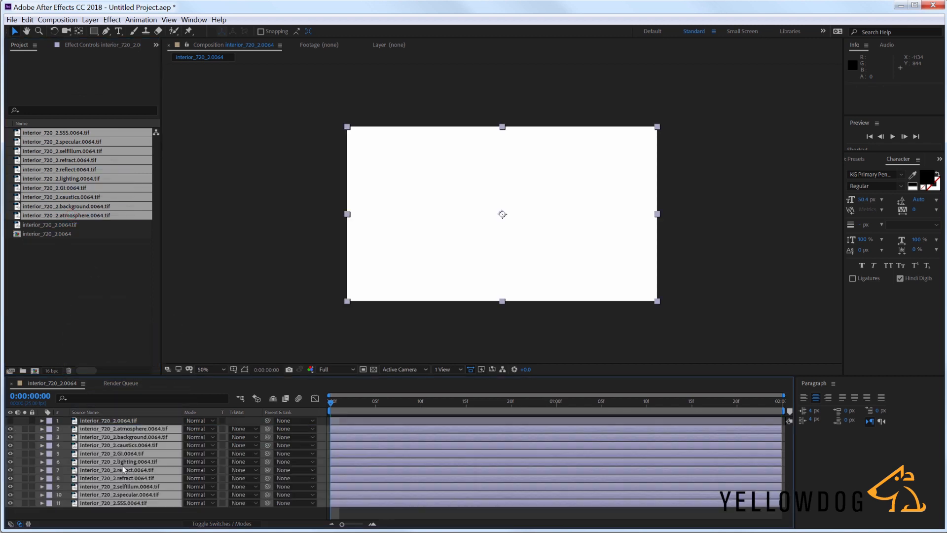
pyautogui.moveTo(185, 377); pyautogui.dragTo(185, 359)
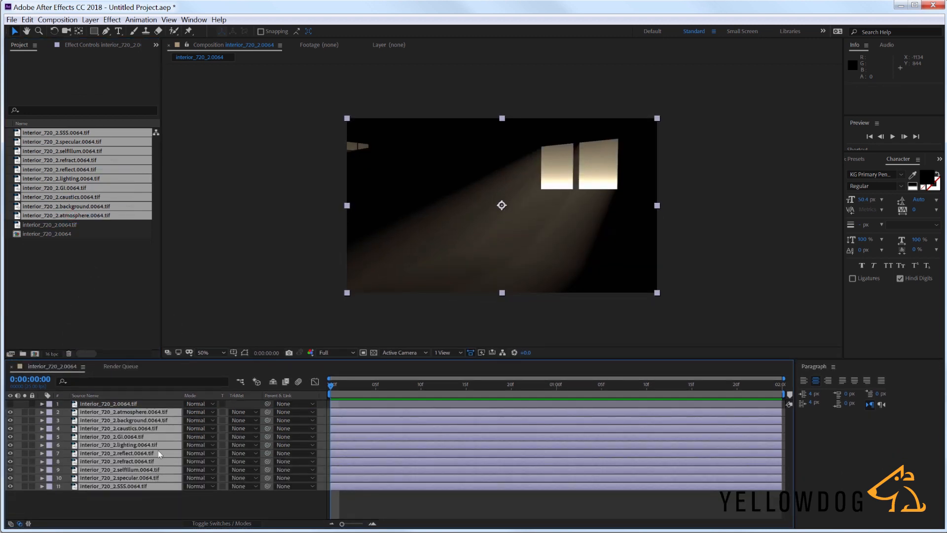
# - Set the blending mode of all the render pass layers to Add
pyautogui.click(199, 412)
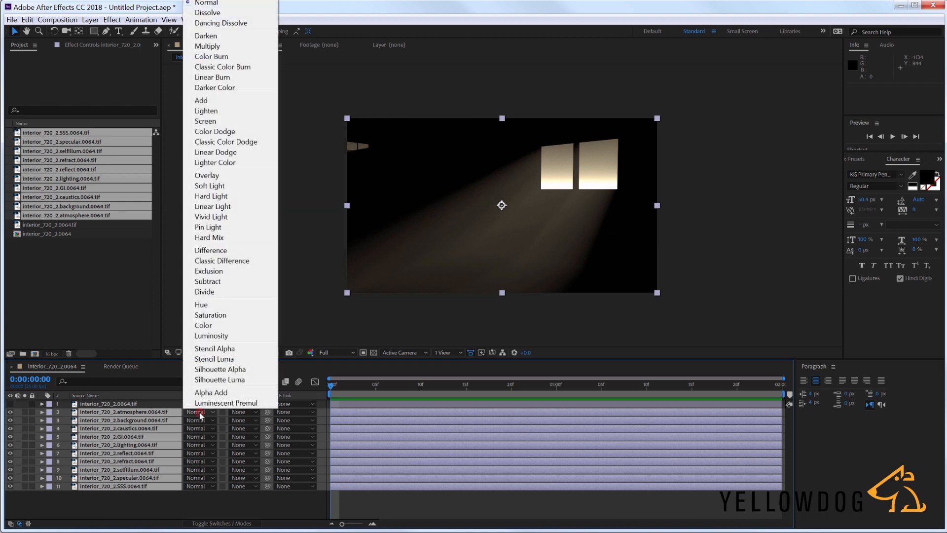
pyautogui.click(216, 101)
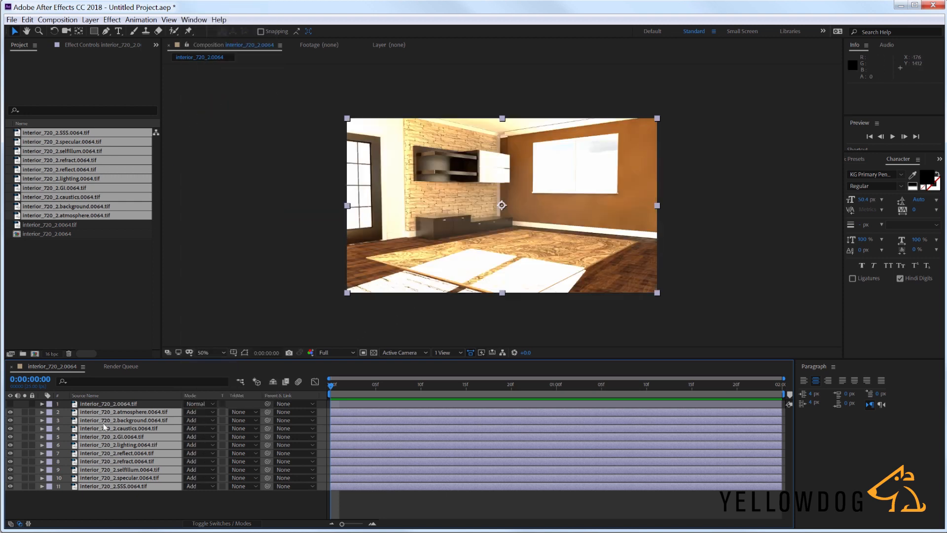
pyautogui.click(127, 514)
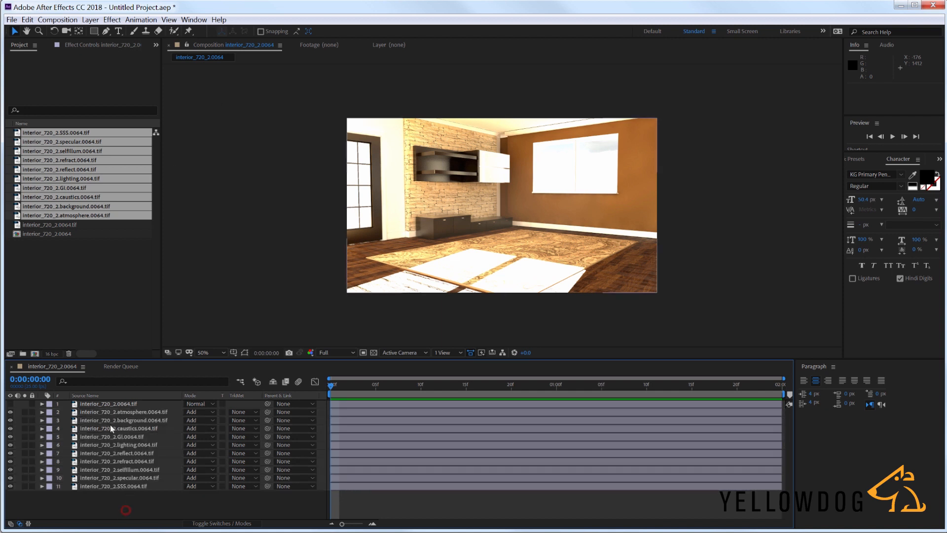
# - Compare the combined passes with the interior_720_2.0064.tif render by toggling that layer's visibility, and fit the image to the viewer
pyautogui.click(103, 403)
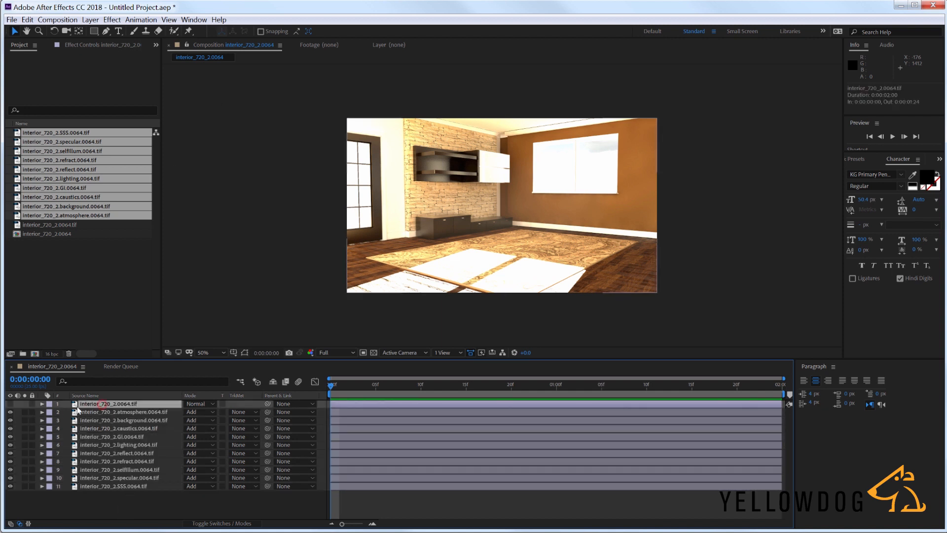
pyautogui.click(10, 404)
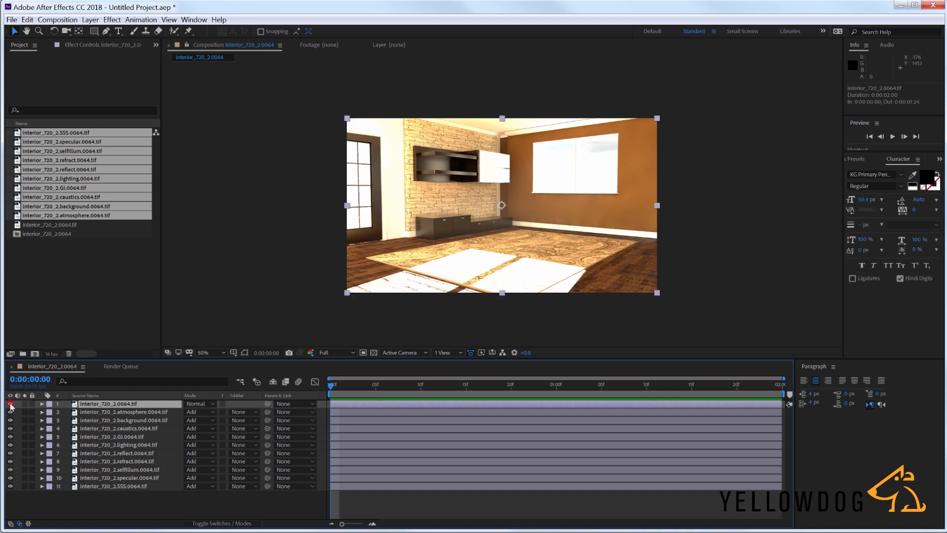
pyautogui.click(10, 403)
pyautogui.scroll(1, 447, 223)
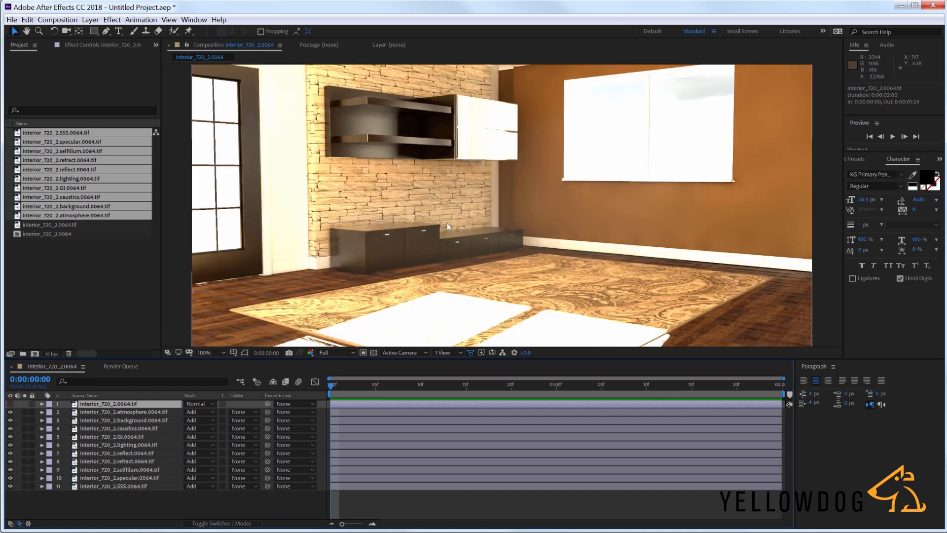
pyautogui.moveTo(448, 230); pyautogui.dragTo(408, 311, button='middle')
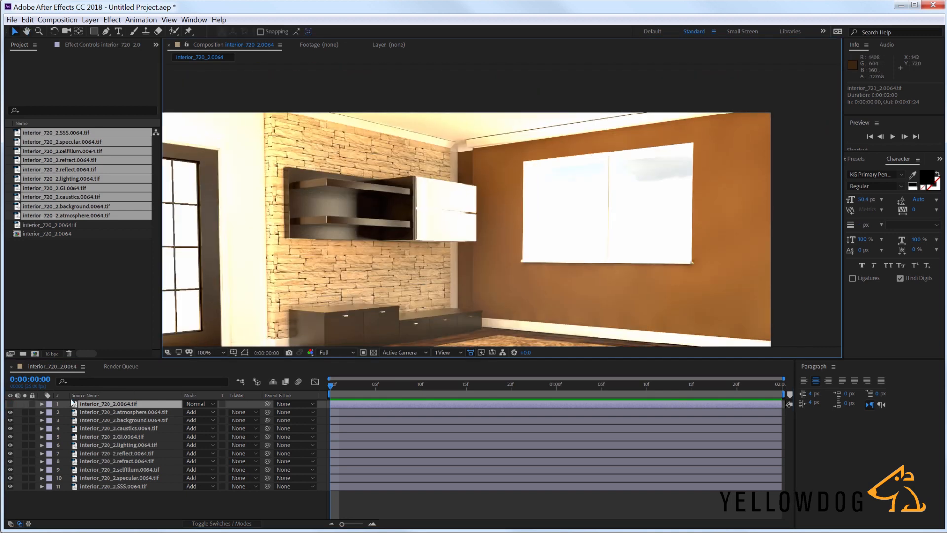
pyautogui.click(10, 404)
pyautogui.click(10, 404)
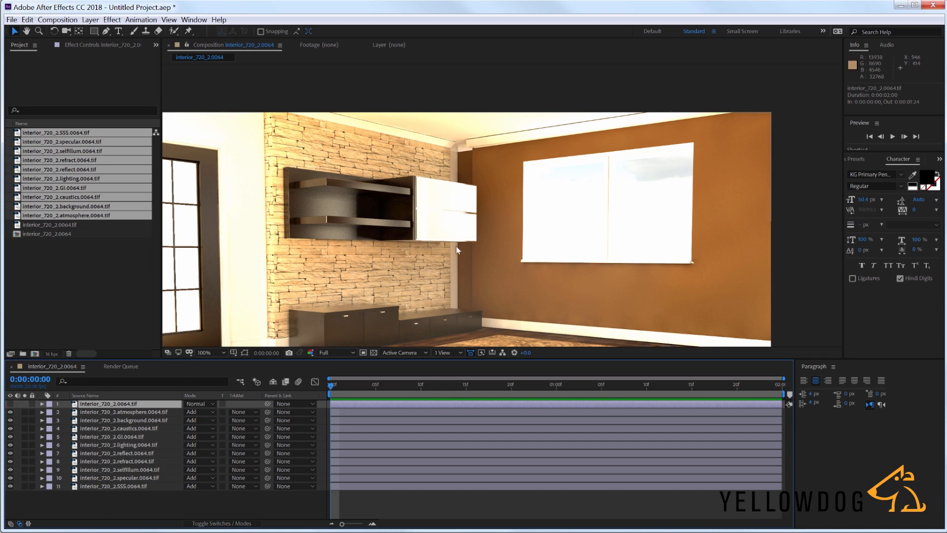
pyautogui.scroll(-1, 456, 250)
pyautogui.moveTo(439, 265); pyautogui.dragTo(446, 222, button='middle')
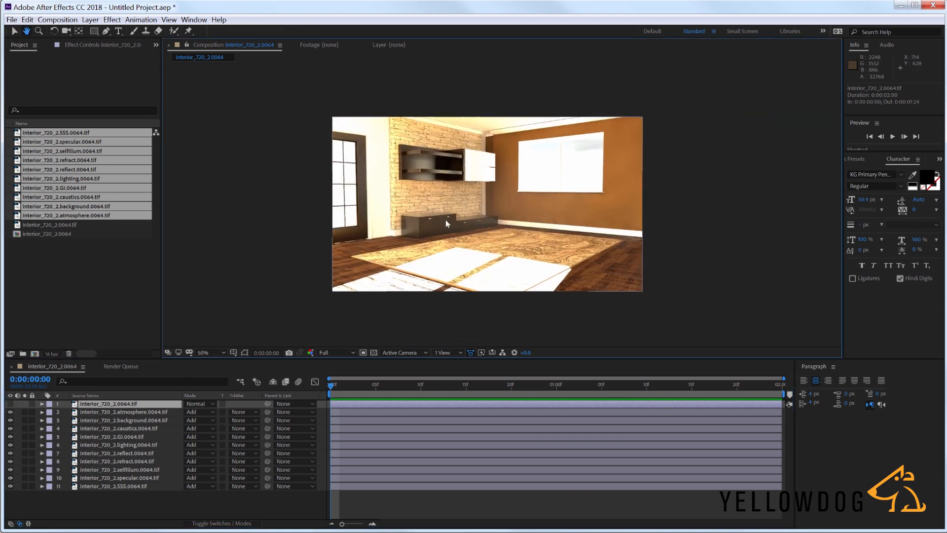
pyautogui.click(217, 353)
pyautogui.click(210, 371)
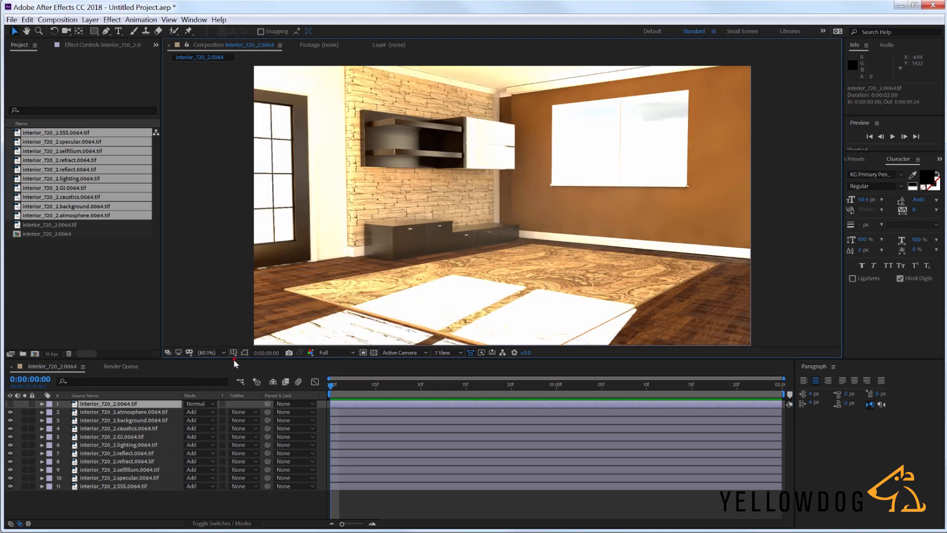
pyautogui.moveTo(233, 360); pyautogui.dragTo(234, 368)
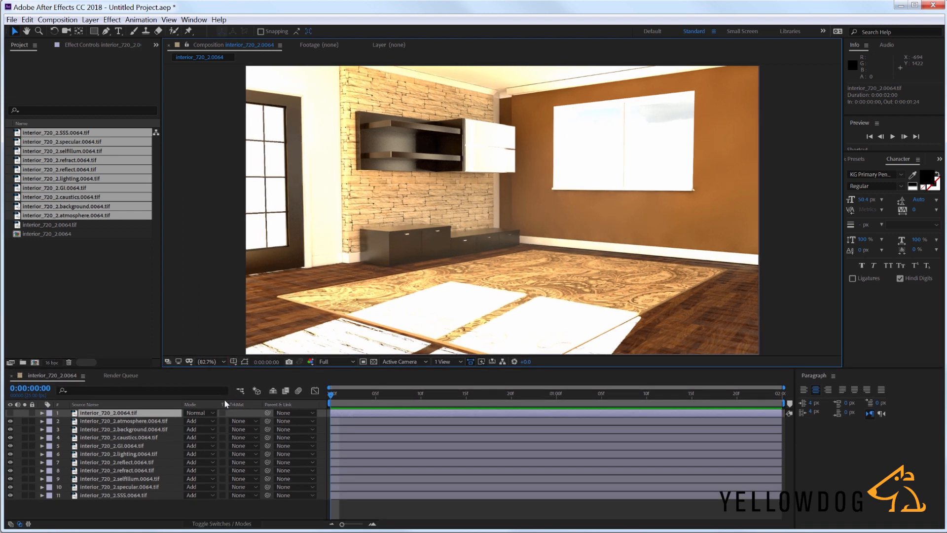
# - Lower the specular layer's opacity to 20% and compare the floor highlights with the layer hidden and shown
pyautogui.click(142, 503)
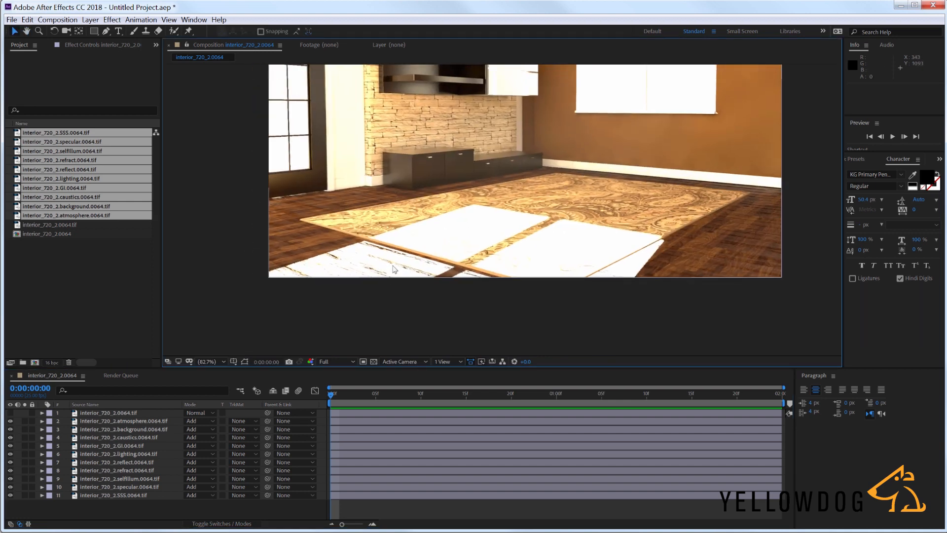
pyautogui.click(134, 487)
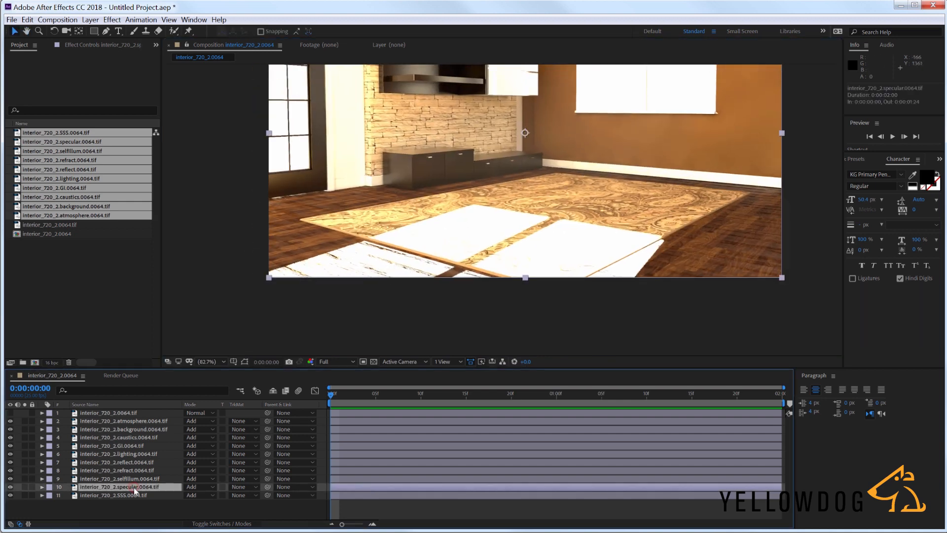
pyautogui.press('t')
pyautogui.moveTo(187, 495); pyautogui.dragTo(151, 499)
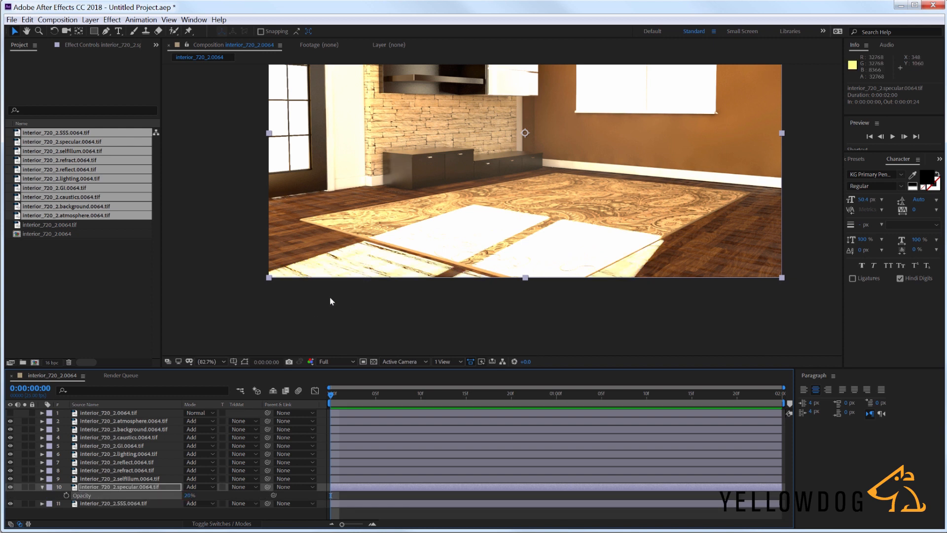
pyautogui.click(11, 487)
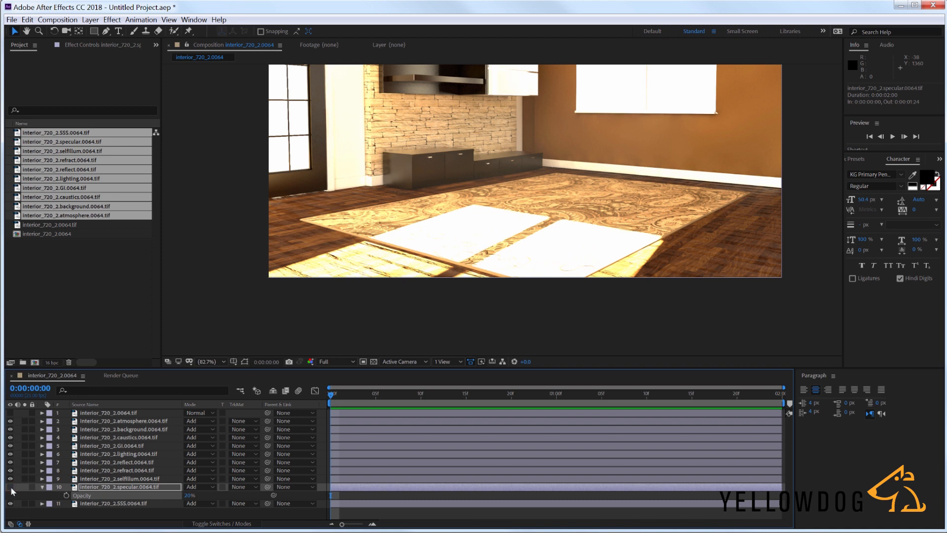
pyautogui.click(10, 487)
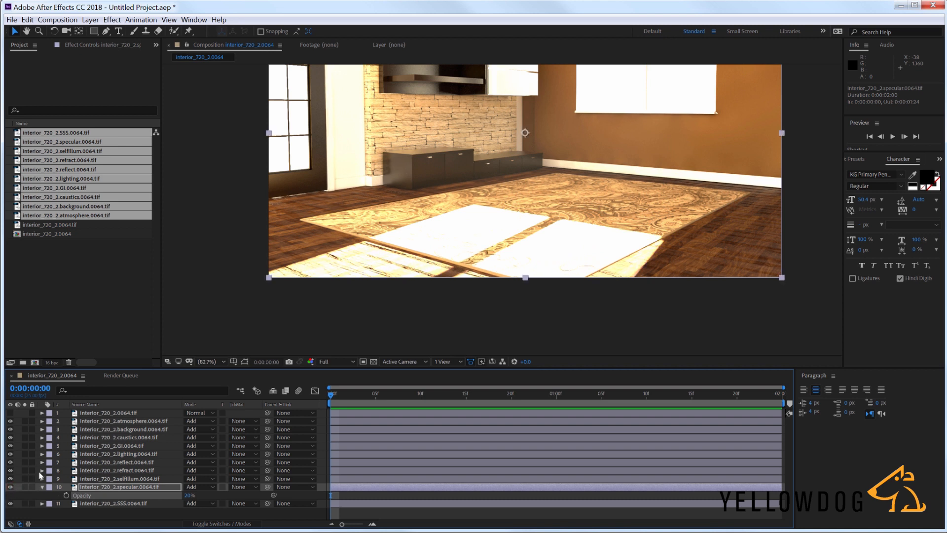
# - Examine the contribution of the lighting pass by toggling its visibility, and inspect the GI layer
pyautogui.click(114, 454)
pyautogui.click(10, 453)
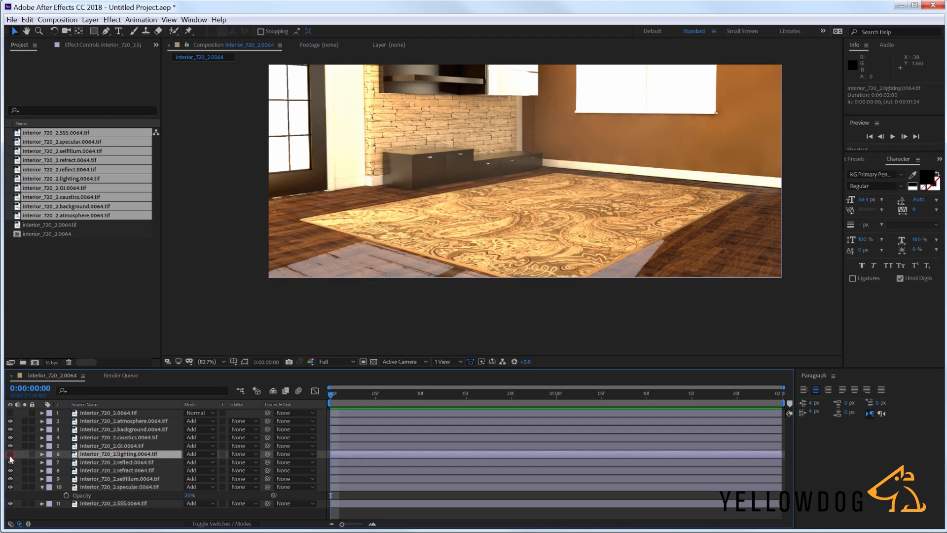
pyautogui.click(11, 454)
pyautogui.click(133, 445)
pyautogui.moveTo(458, 194); pyautogui.dragTo(423, 273, button='middle')
pyautogui.click(124, 445)
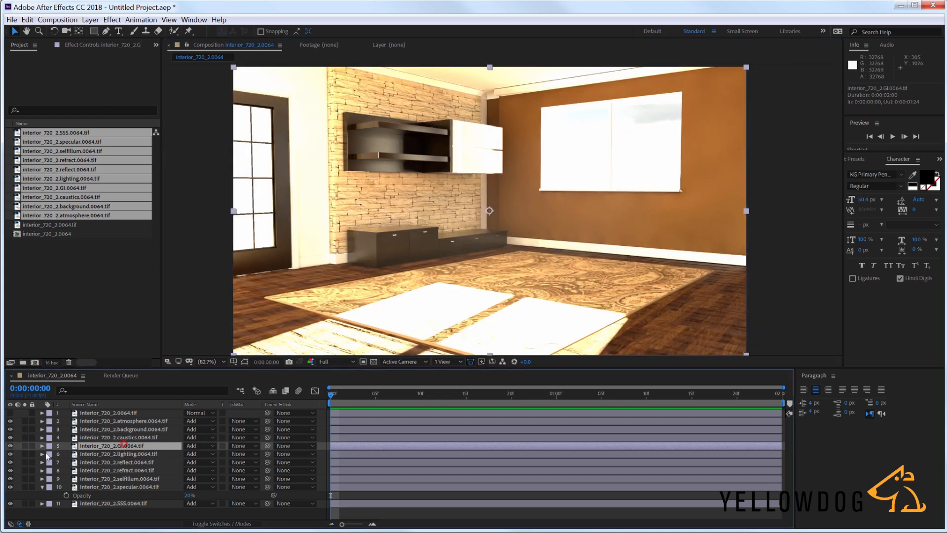
pyautogui.click(25, 446)
pyautogui.click(25, 446)
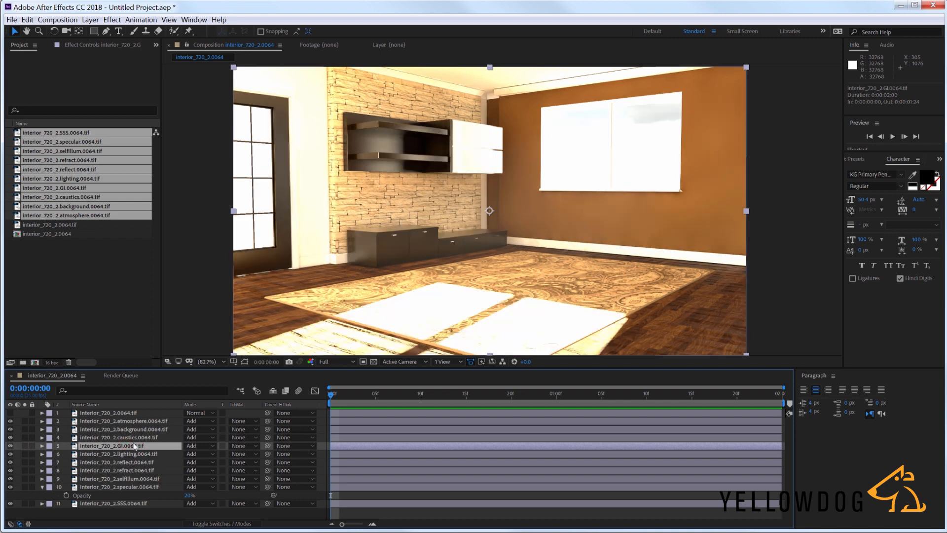
# - Apply a Levels effect to the atmosphere layer and lower its Input White to about 2313
pyautogui.click(137, 422)
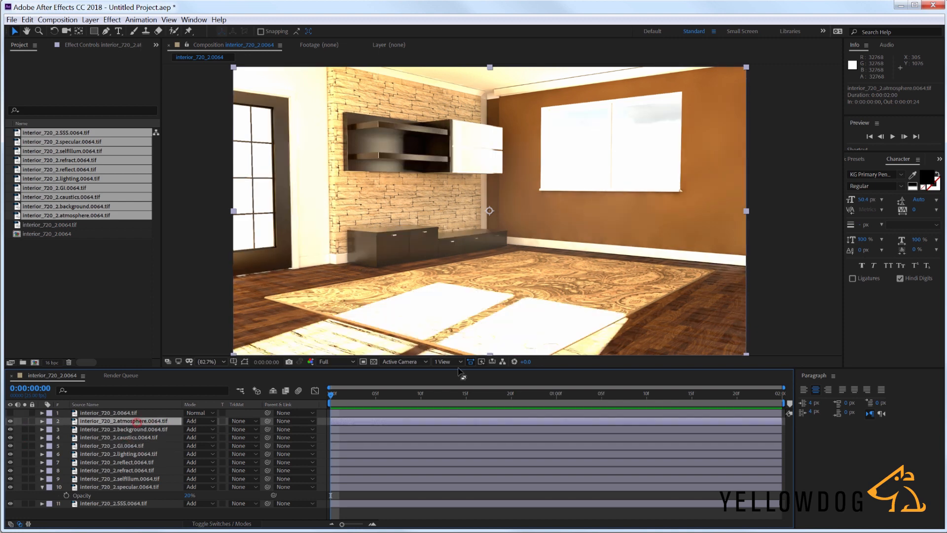
pyautogui.click(861, 159)
pyautogui.click(889, 171)
pyautogui.write('l')
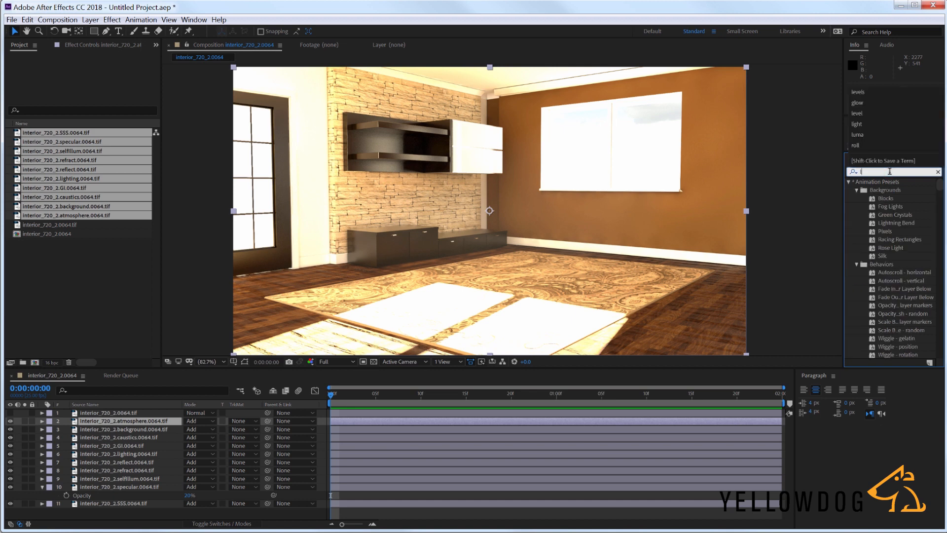
pyautogui.write('evel')
pyautogui.doubleClick(885, 231)
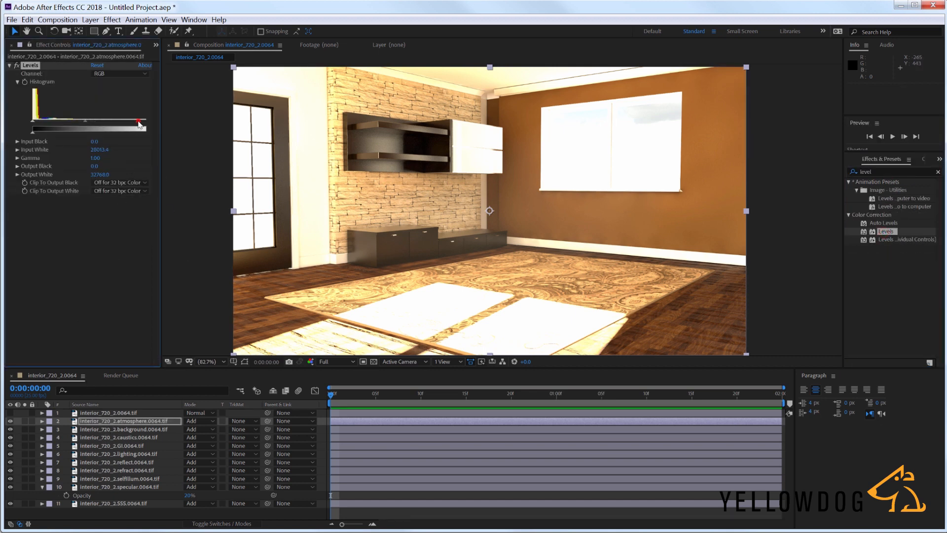
pyautogui.moveTo(139, 124); pyautogui.dragTo(45, 124)
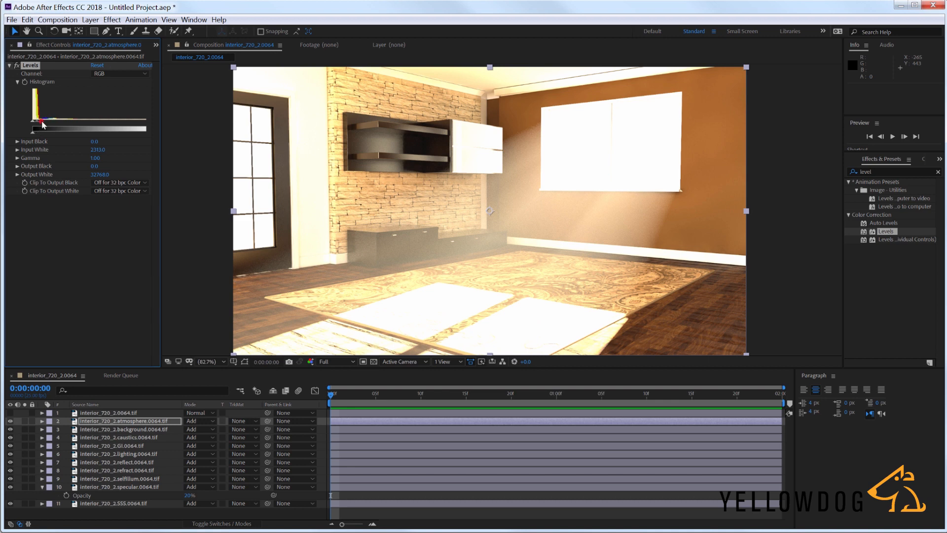
pyautogui.moveTo(42, 124)
pyautogui.mouseDown()
pyautogui.moveTo(52, 126)
pyautogui.moveTo(43, 125)
pyautogui.mouseUp()
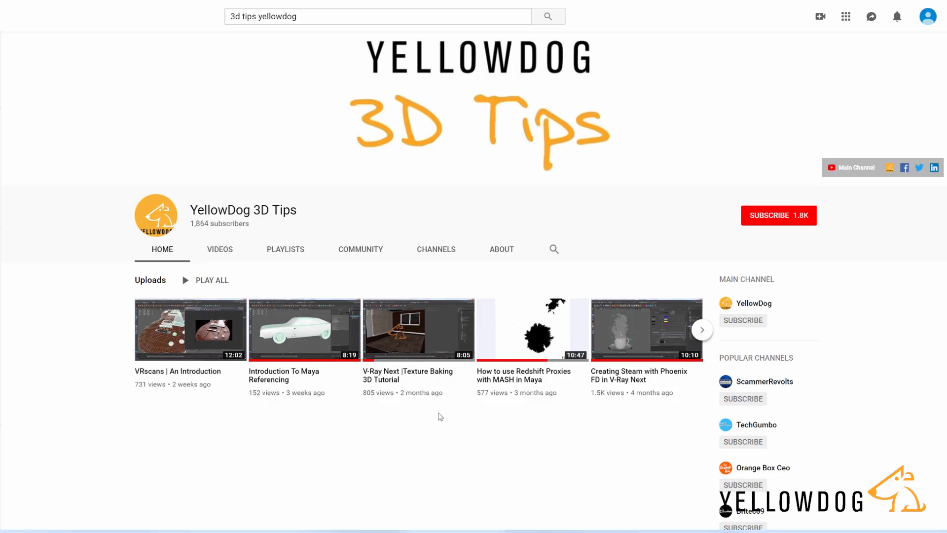
pyautogui.click(228, 250)
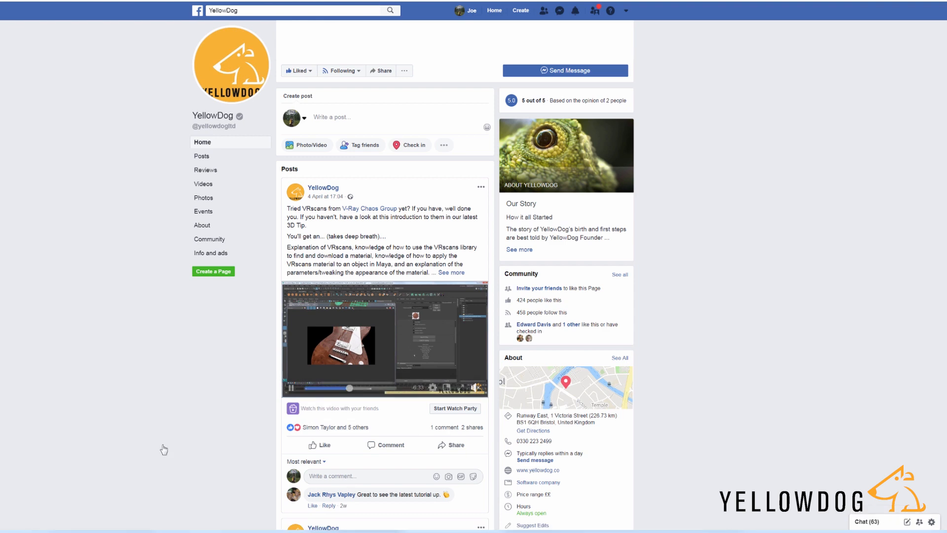
pyautogui.scroll(-5, 665, 456)
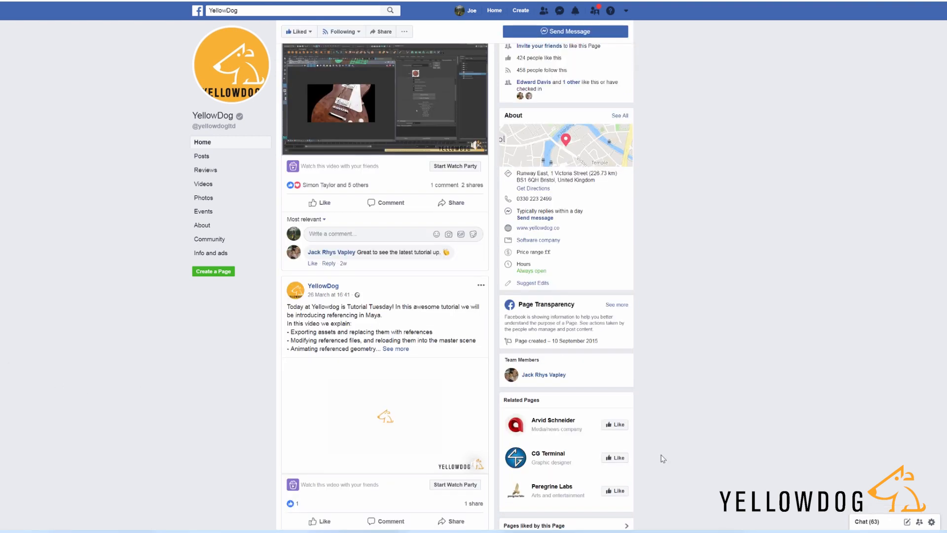